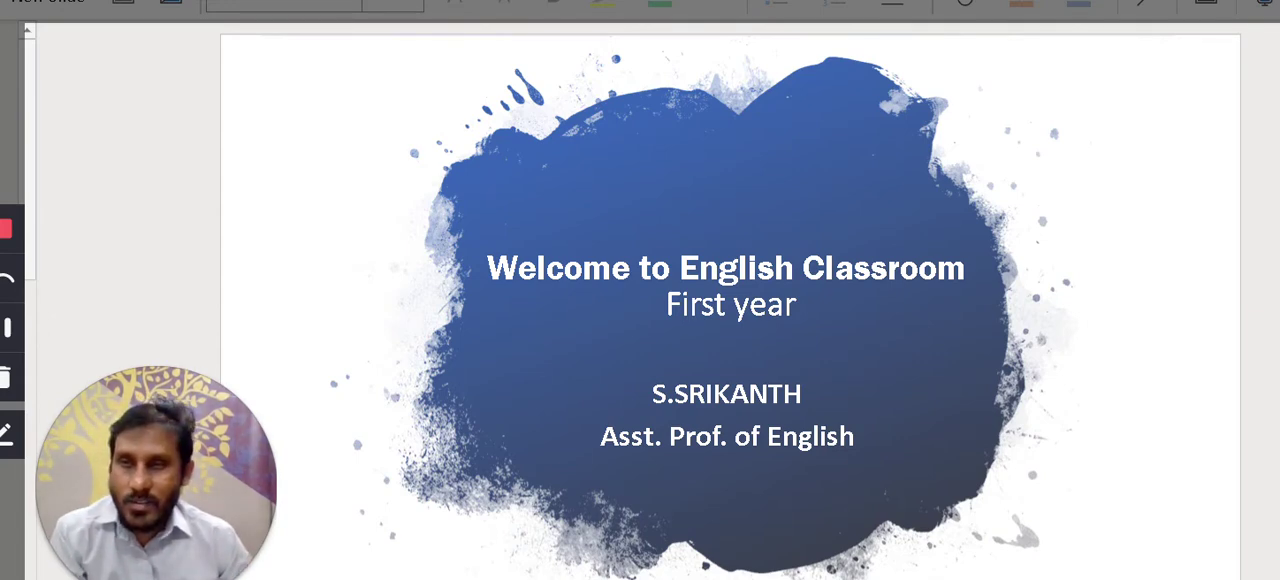
# - Advance with Page Down to the next slide about Sarojini Naidu
pyautogui.press('pagedown')
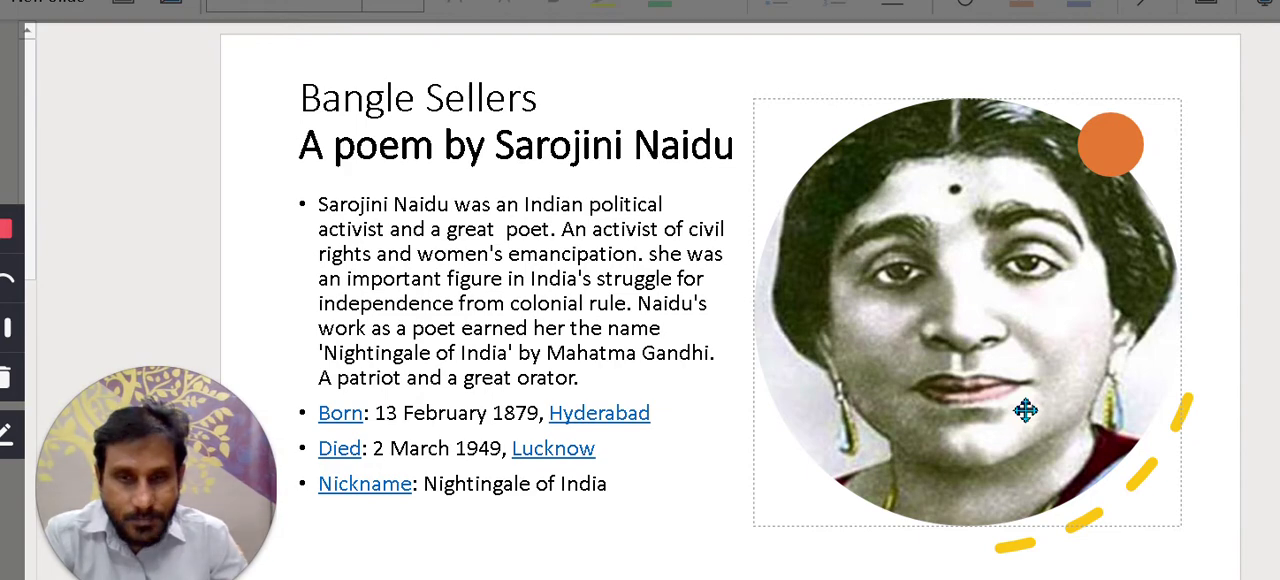
pyautogui.scroll(-1, 1025, 410)
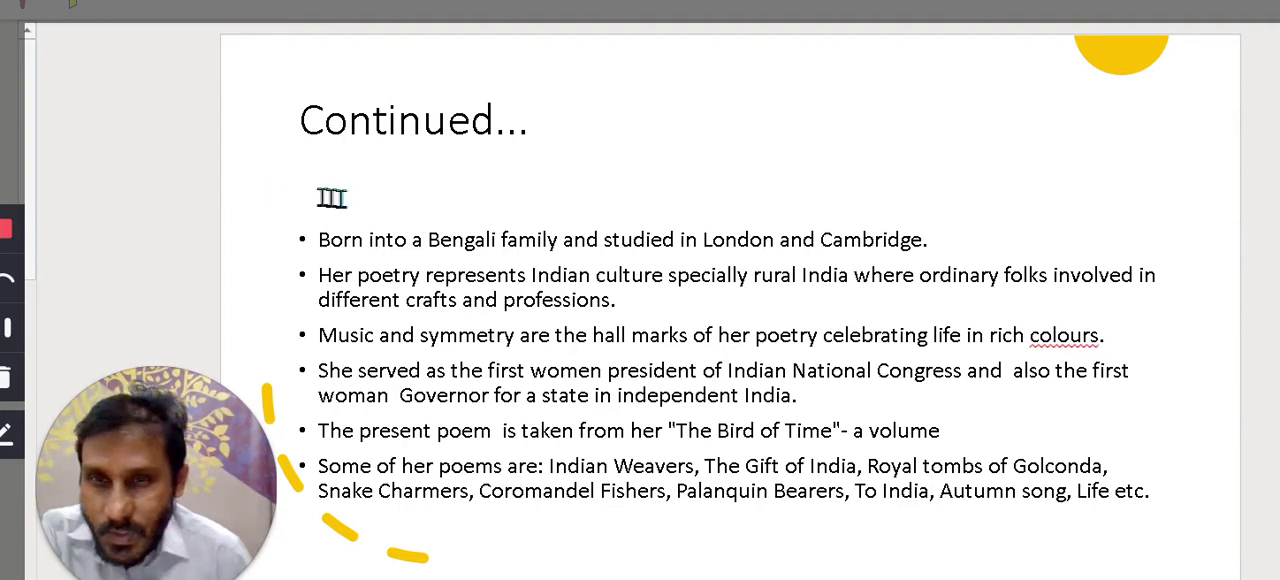
# - Underline 'Music and symmetry', 'life in' and 'The Bird of Time' in pink ink
pyautogui.click(421, 274)
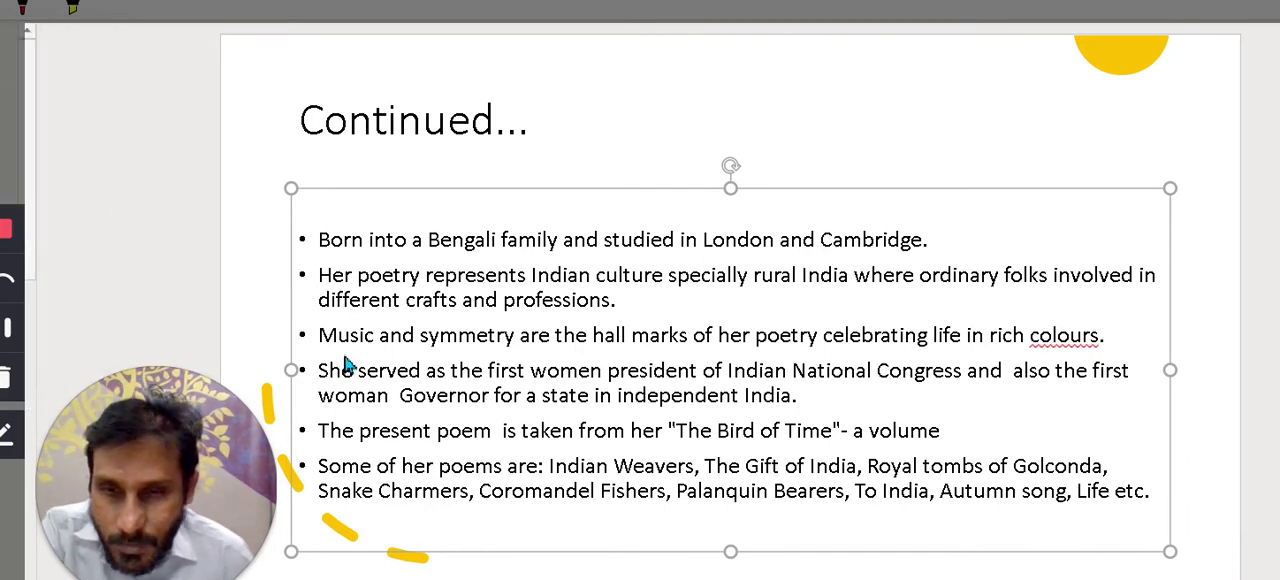
pyautogui.moveTo(340, 349); pyautogui.dragTo(512, 353)
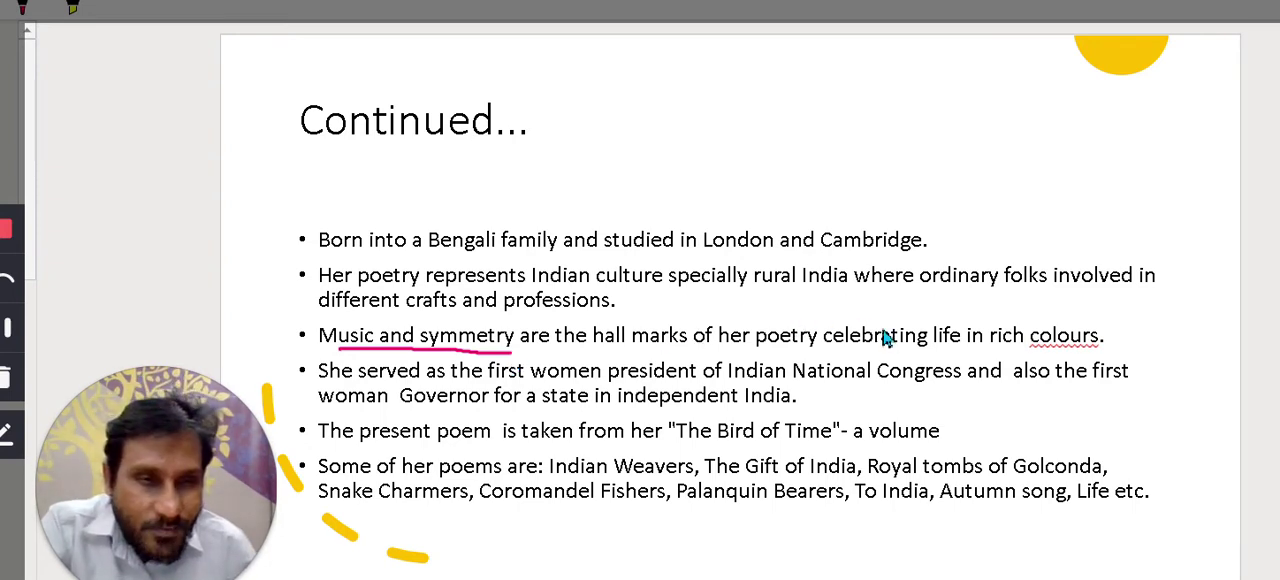
pyautogui.moveTo(886, 350); pyautogui.dragTo(996, 350)
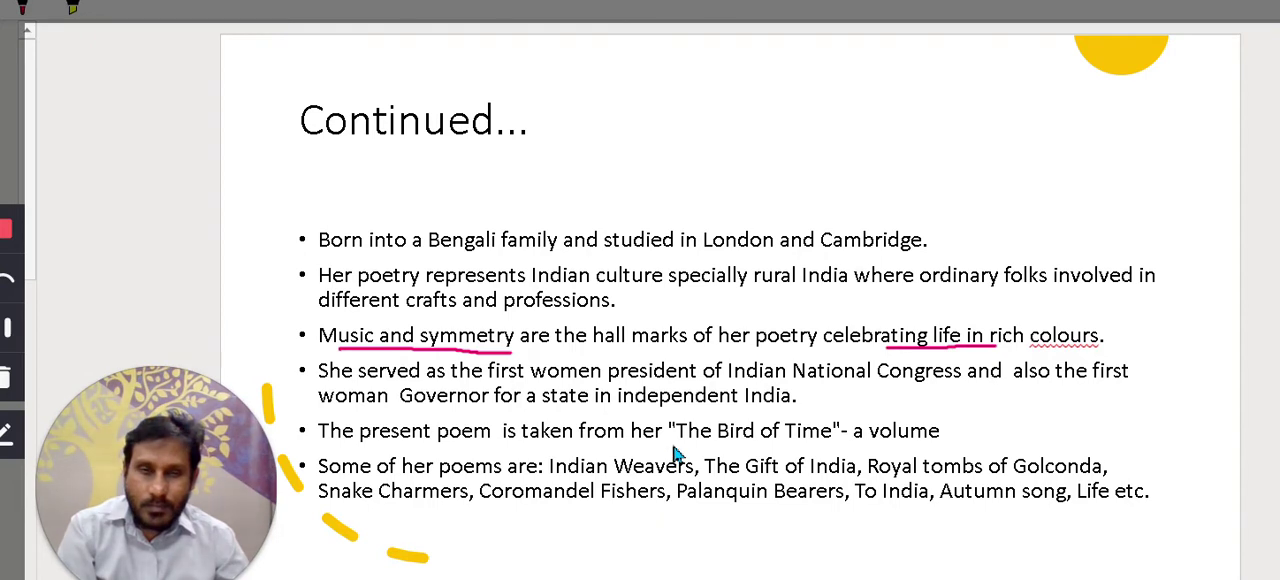
pyautogui.moveTo(670, 447); pyautogui.dragTo(832, 450)
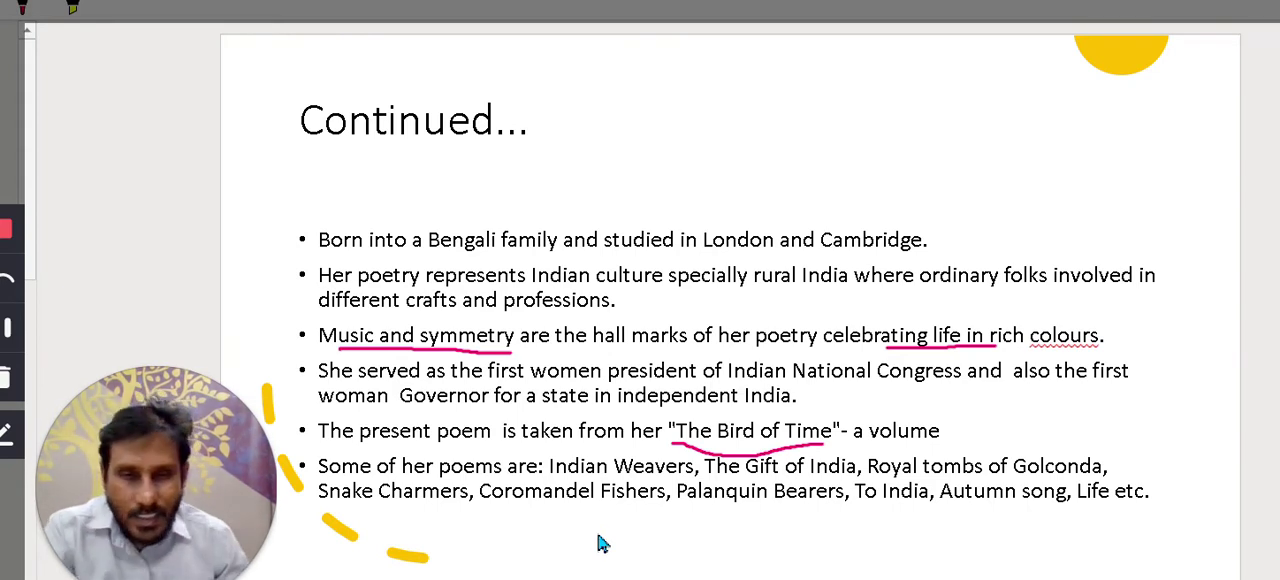
# - Underline 'Indian Weavers', 'The Gift of India' and 'Royal tombs of Golconda', then tick the last
pyautogui.moveTo(582, 478); pyautogui.dragTo(688, 484)
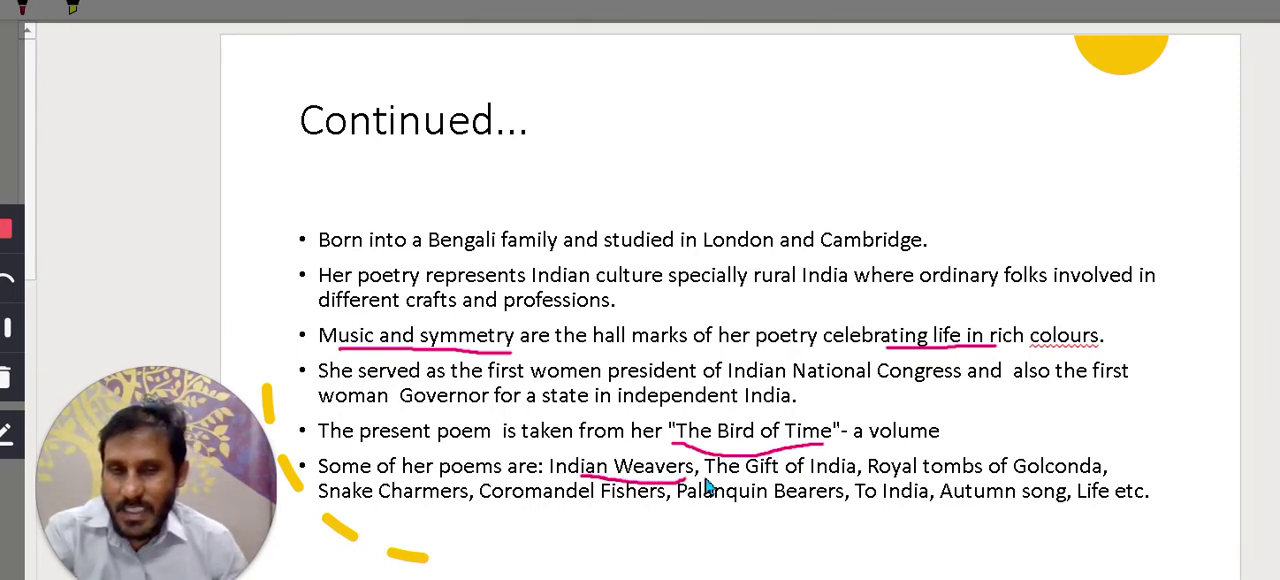
pyautogui.moveTo(757, 488); pyautogui.dragTo(852, 481)
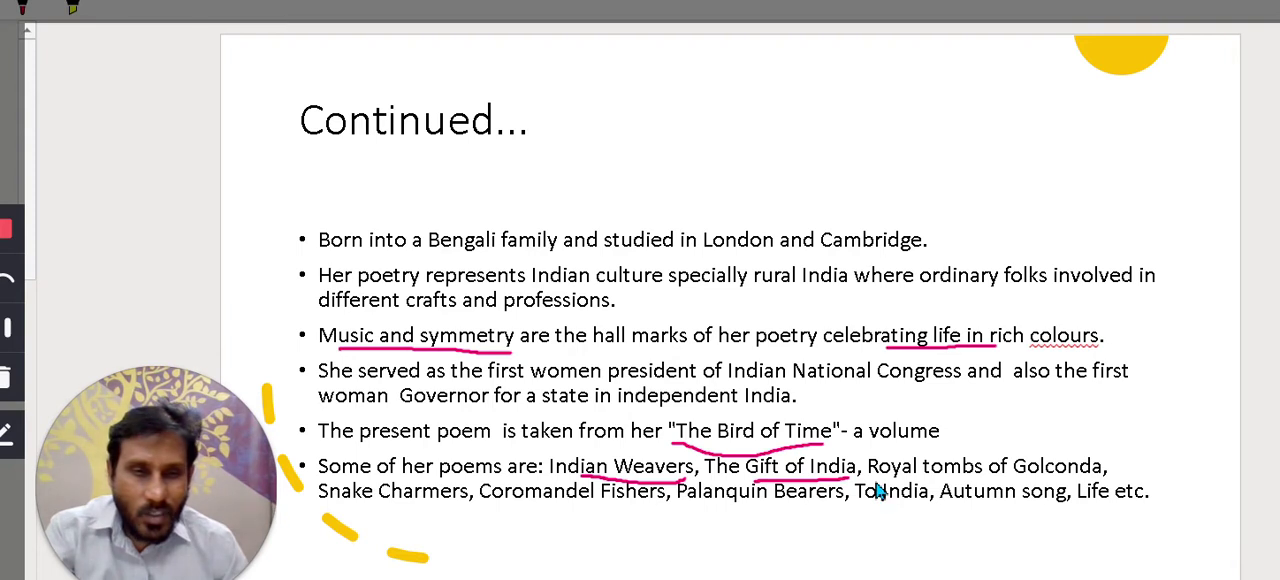
pyautogui.moveTo(868, 479); pyautogui.dragTo(1105, 478)
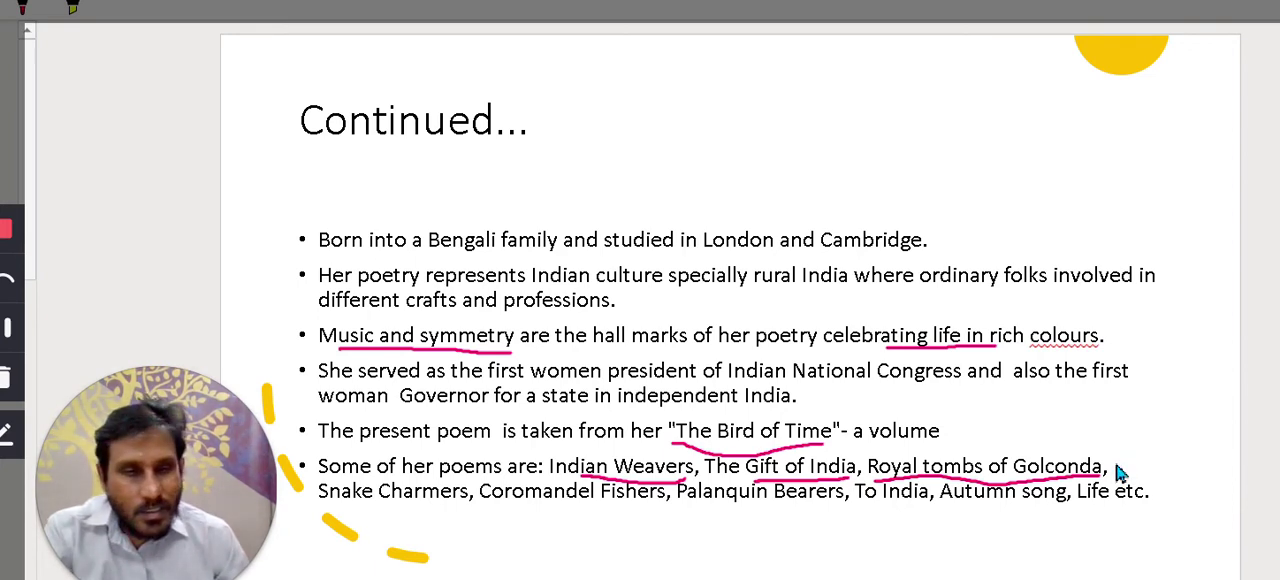
pyautogui.moveTo(1107, 465); pyautogui.dragTo(1150, 443)
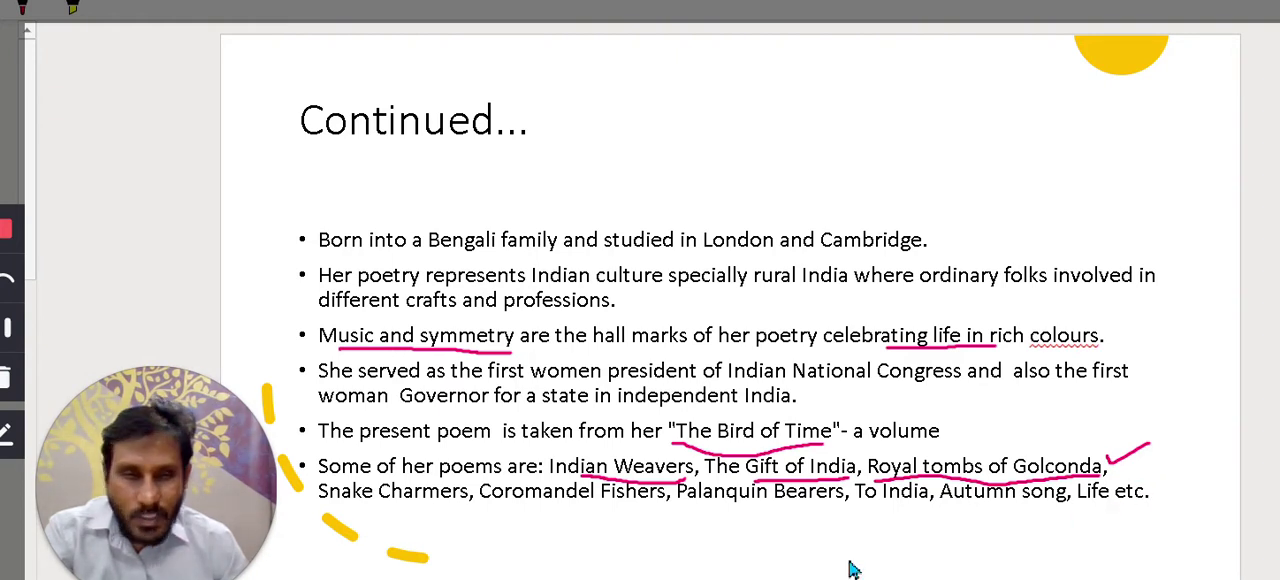
# - Underline 'Snake Charmers', 'Autumn song' and 'Life', then advance to 'Different colours of Bangles'
pyautogui.moveTo(330, 507)
pyautogui.mouseDown()
pyautogui.moveTo(650, 520)
pyautogui.moveTo(928, 508)
pyautogui.mouseUp()
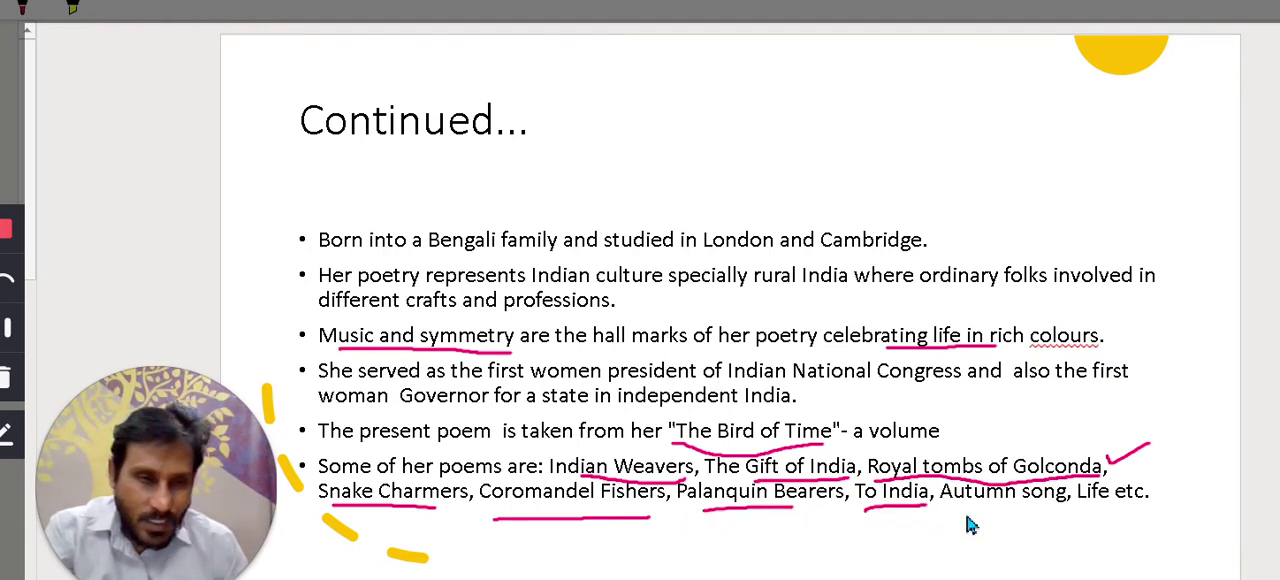
pyautogui.moveTo(958, 511); pyautogui.dragTo(1066, 509)
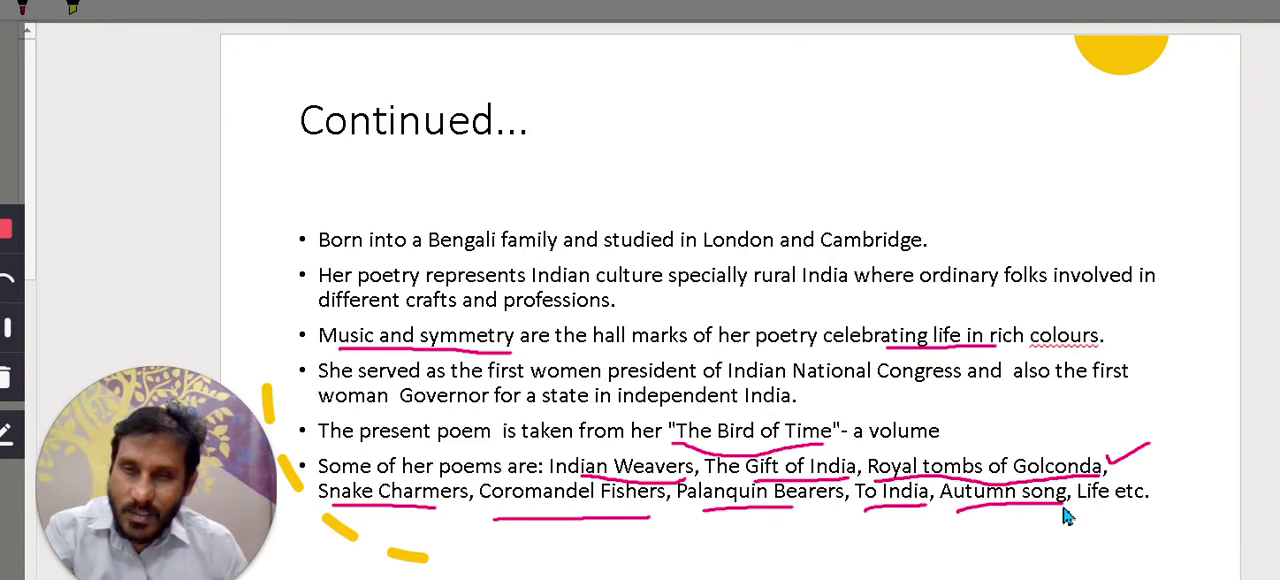
pyautogui.moveTo(1080, 508); pyautogui.dragTo(1100, 508)
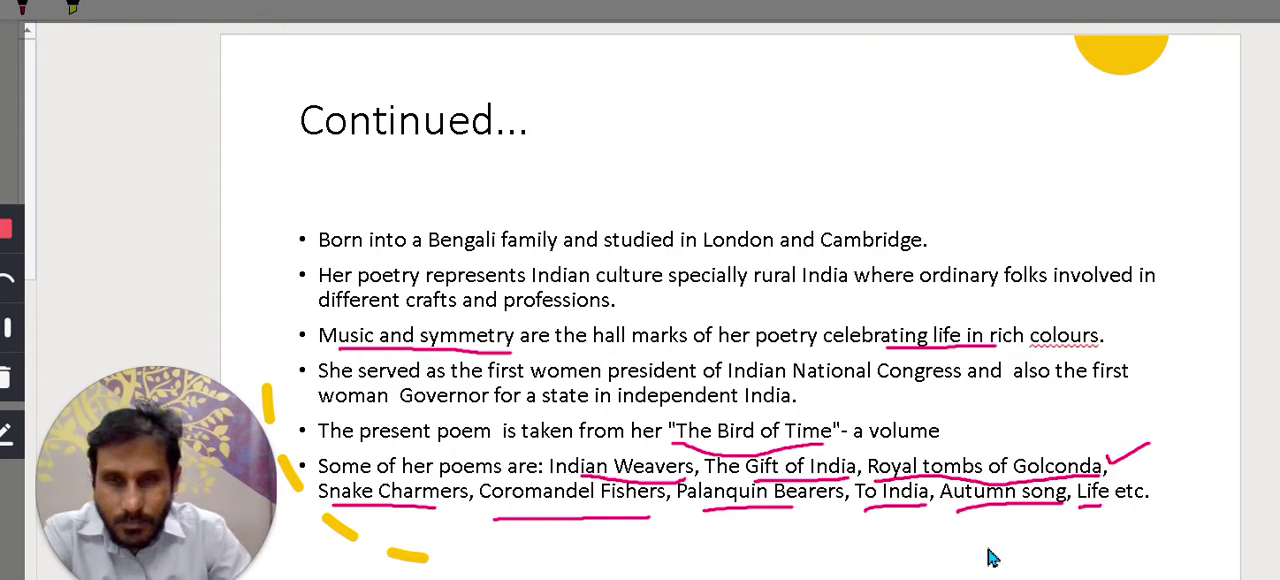
pyautogui.click(990, 556)
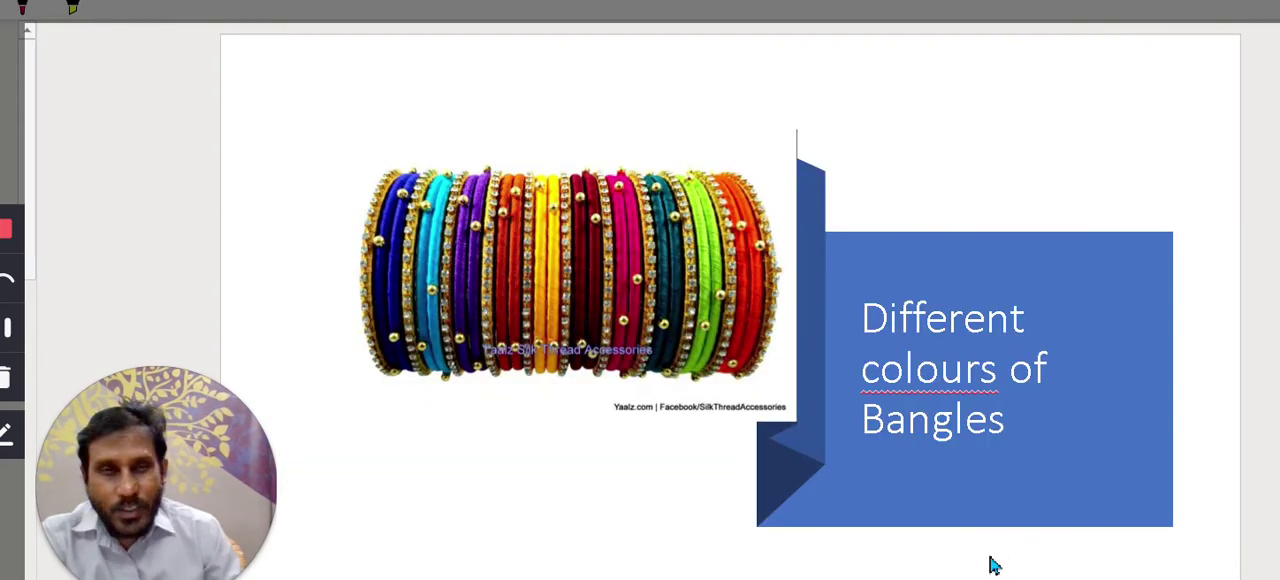
# - Mark the maroon, yellow, green and orange bangles and draw a pink arrow, then advance
pyautogui.moveTo(442, 404); pyautogui.dragTo(564, 406)
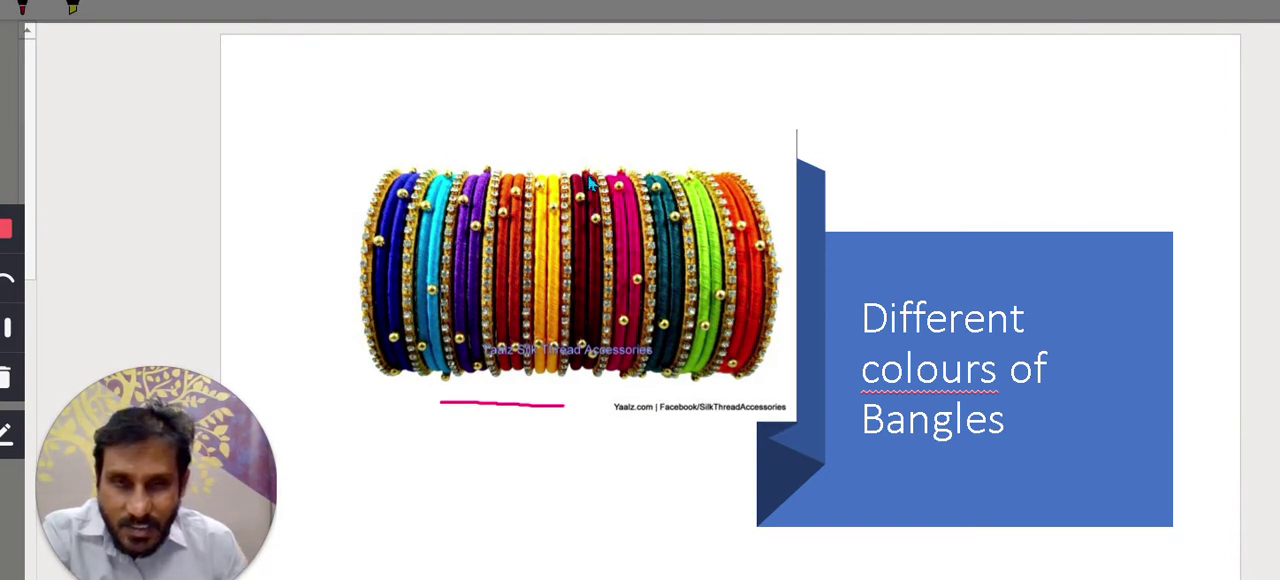
pyautogui.moveTo(590, 183); pyautogui.dragTo(632, 140)
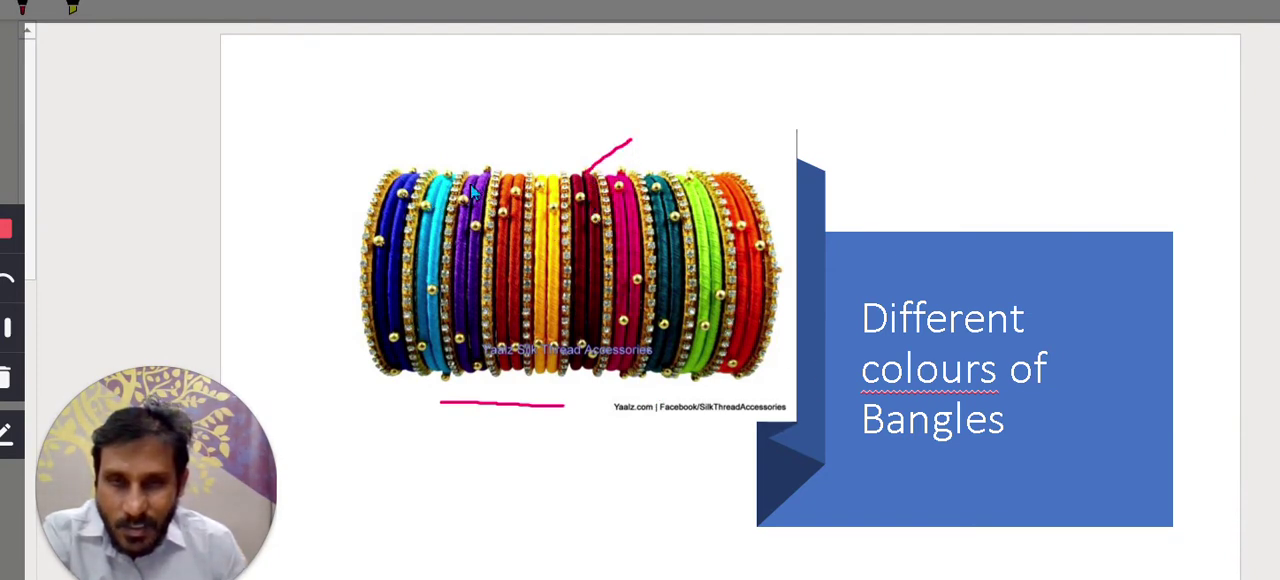
pyautogui.moveTo(404, 181); pyautogui.dragTo(465, 157)
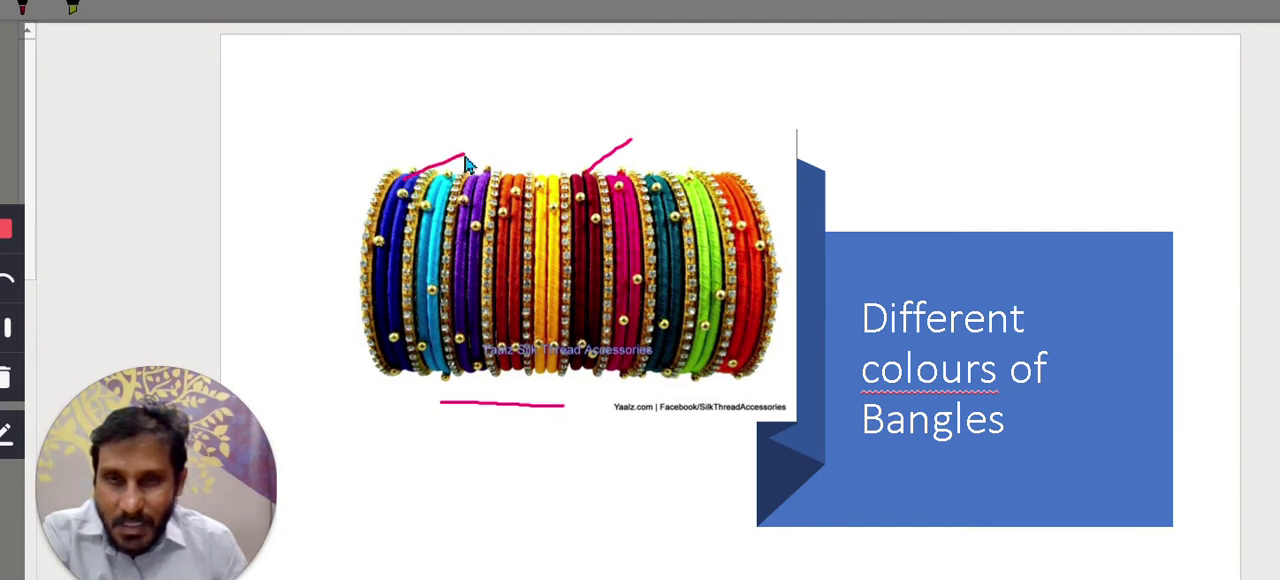
pyautogui.moveTo(740, 198); pyautogui.dragTo(741, 146)
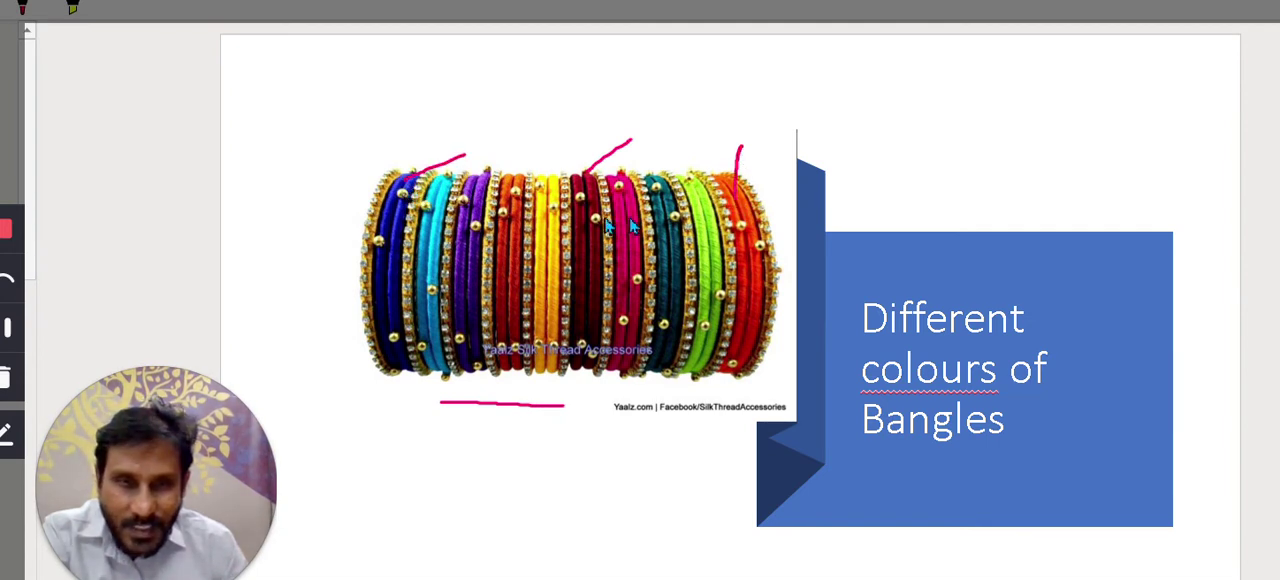
pyautogui.moveTo(548, 196); pyautogui.dragTo(583, 138)
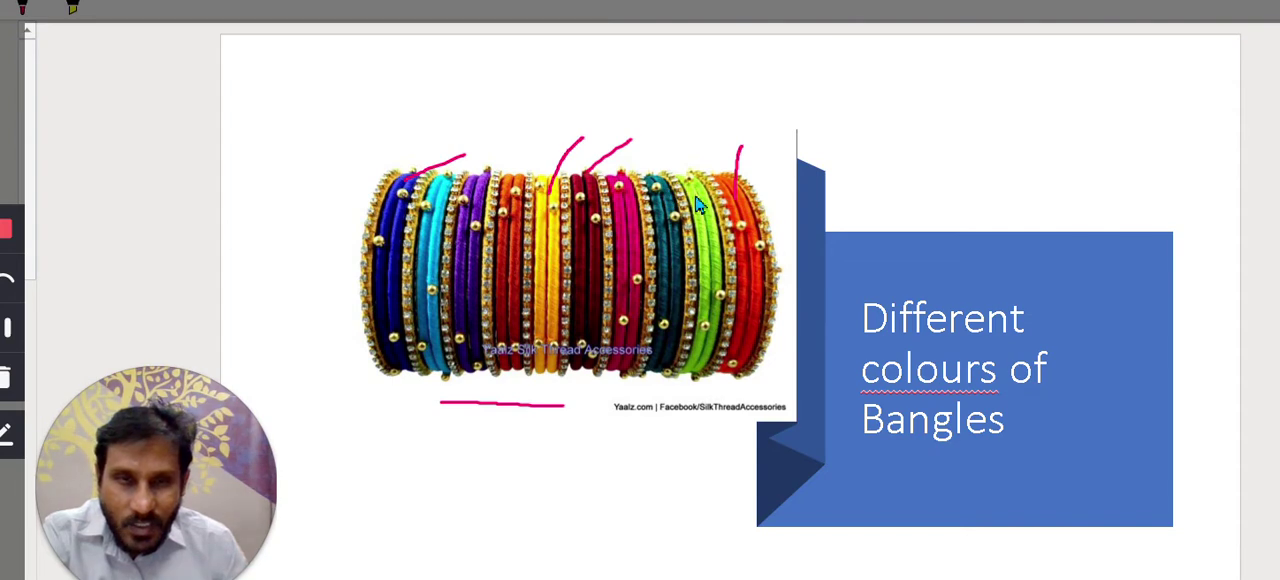
pyautogui.moveTo(698, 202); pyautogui.dragTo(712, 128)
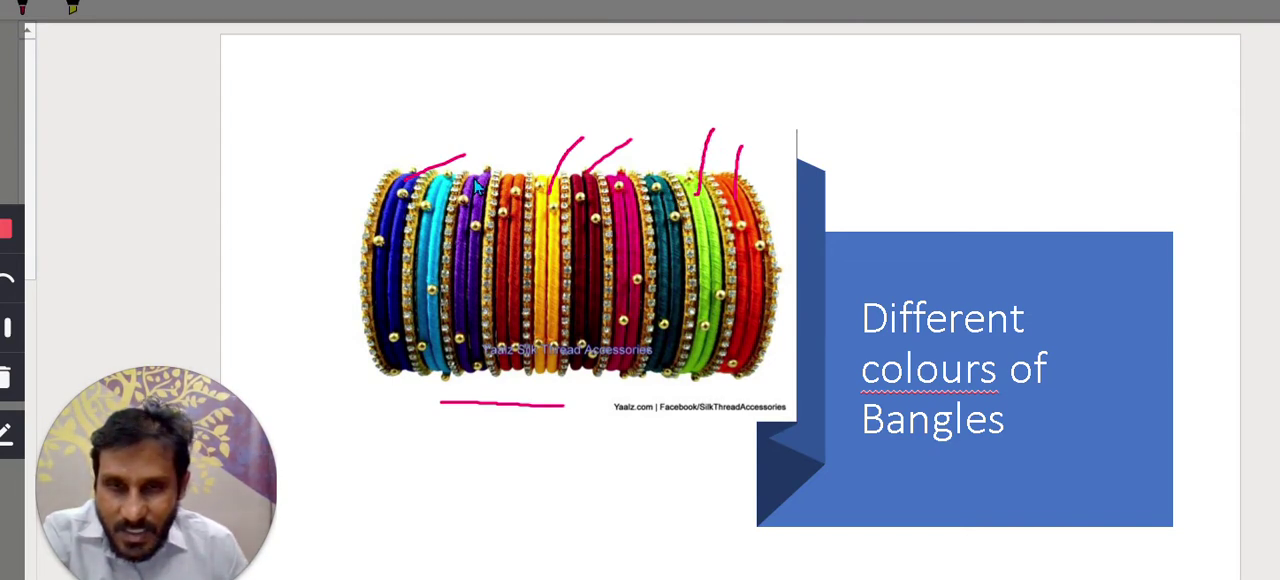
pyautogui.moveTo(488, 174)
pyautogui.mouseDown()
pyautogui.moveTo(548, 127)
pyautogui.moveTo(549, 148)
pyautogui.mouseUp()
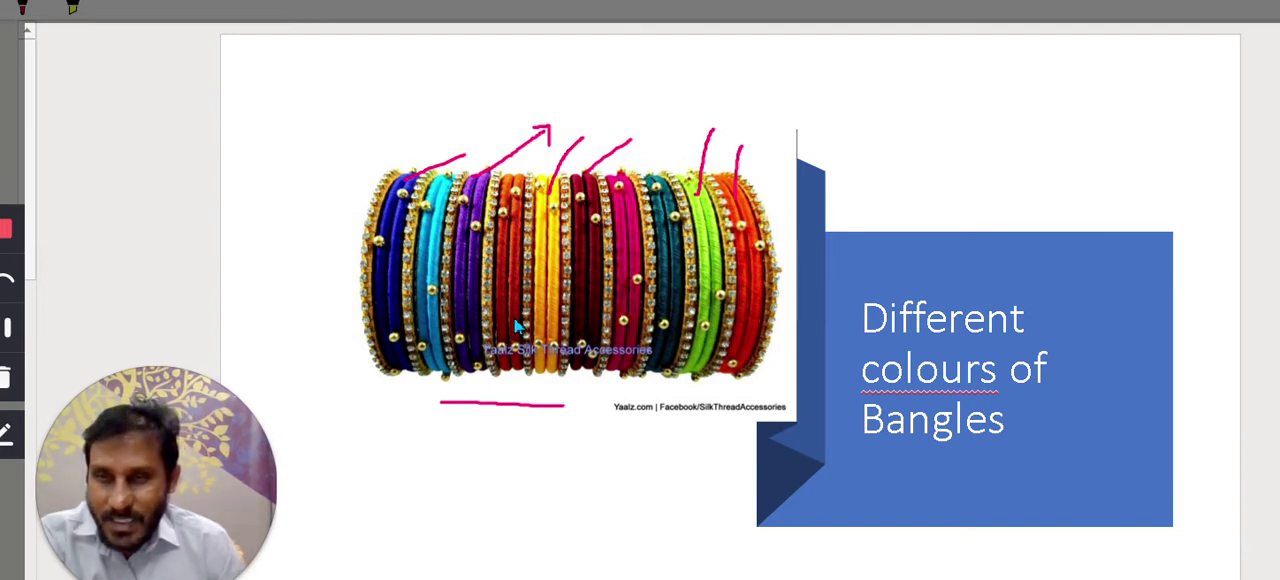
pyautogui.press('Right')
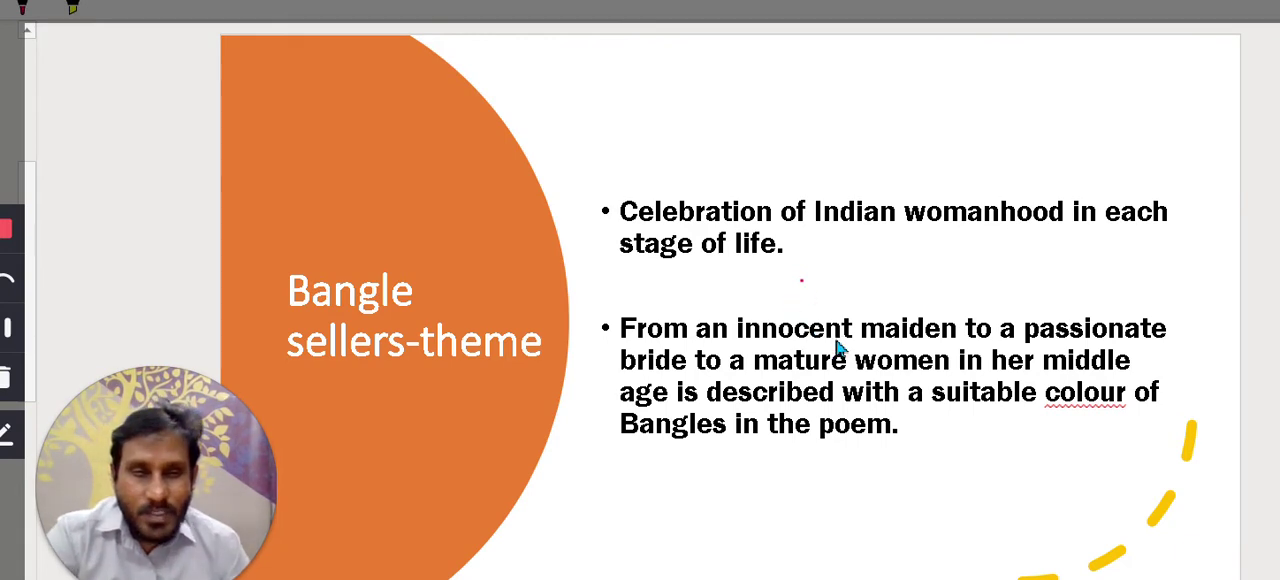
# - Underline 'maiden', 'bride', 'mature women' and 'described with' in pink, then advance to 'First stanza'
pyautogui.moveTo(863, 342); pyautogui.dragTo(950, 342)
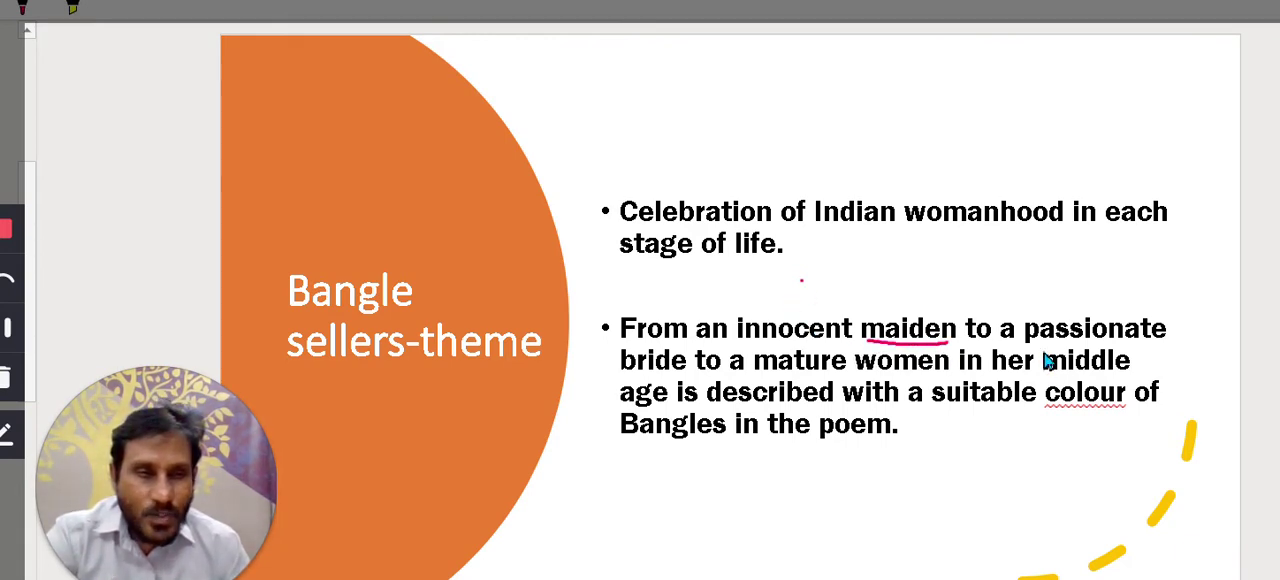
pyautogui.moveTo(658, 376); pyautogui.dragTo(667, 376)
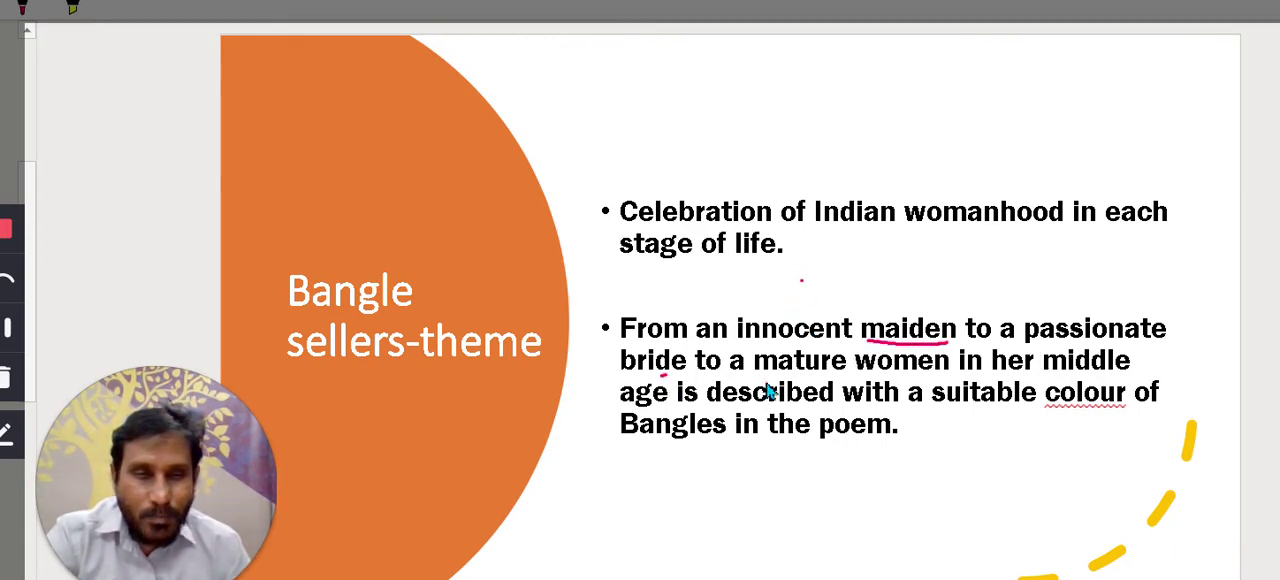
pyautogui.moveTo(766, 382); pyautogui.dragTo(907, 381)
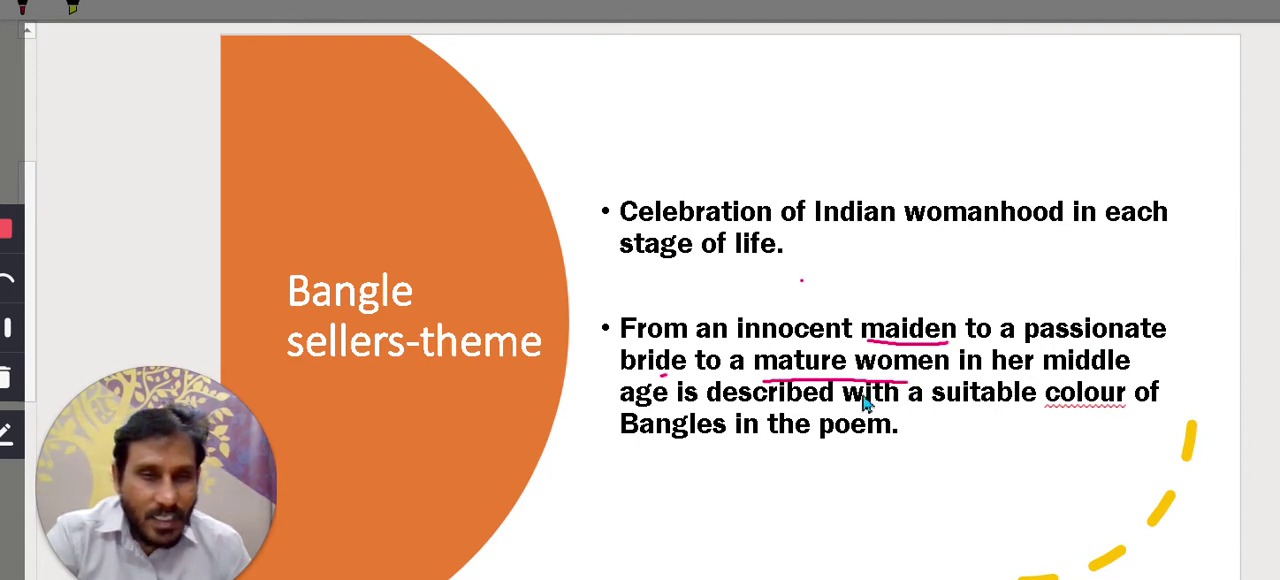
pyautogui.moveTo(740, 408); pyautogui.dragTo(900, 425)
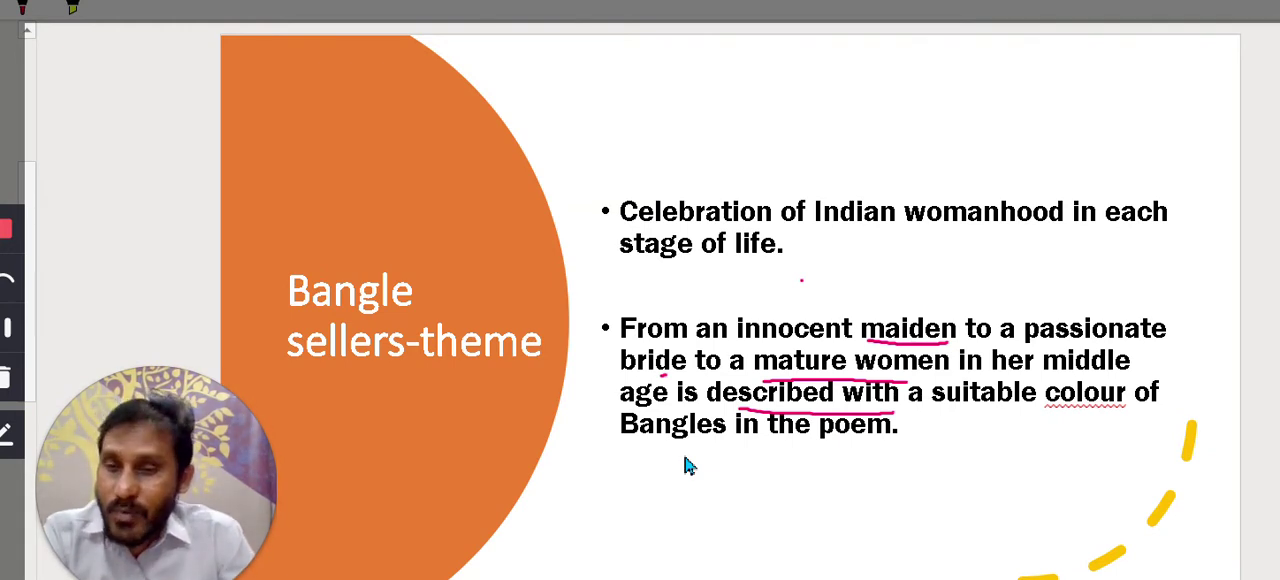
pyautogui.press('Right')
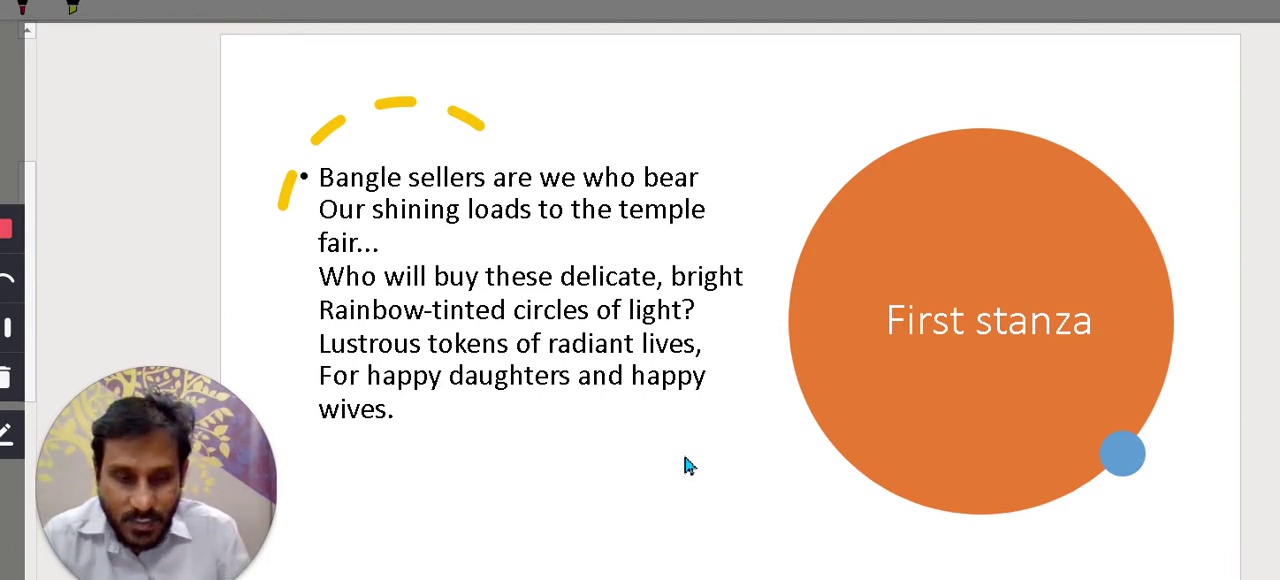
pyautogui.press('Right')
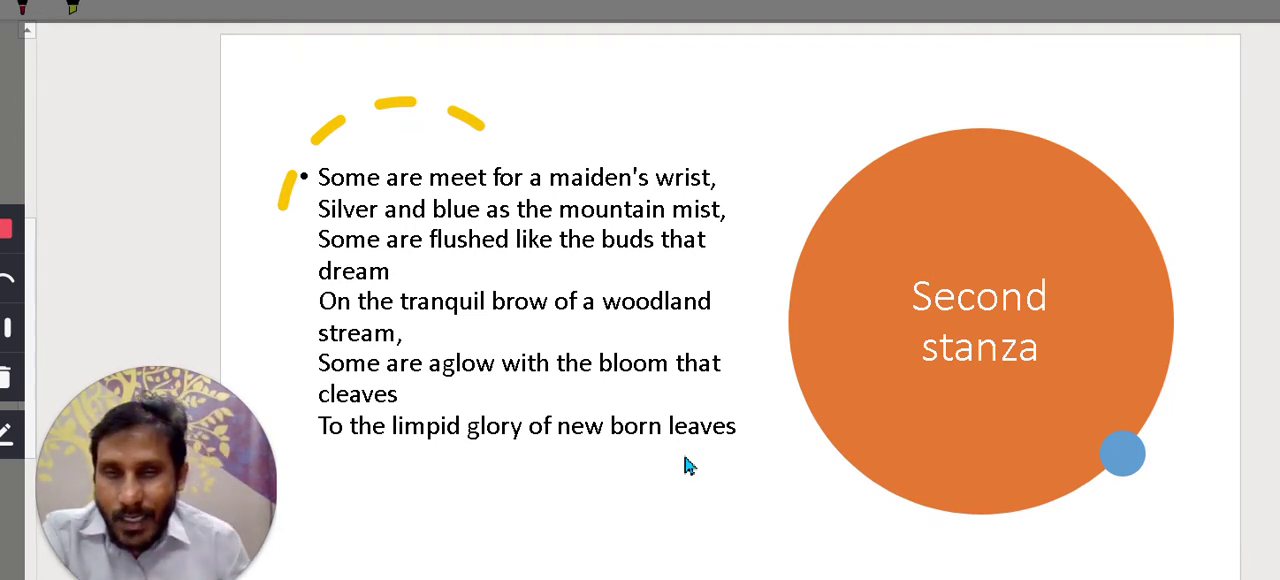
# - Underline 'Silver and blue', 'mountain mist', 'are flushed', 'buds' and the end of 'dream'
pyautogui.moveTo(336, 226); pyautogui.dragTo(486, 228)
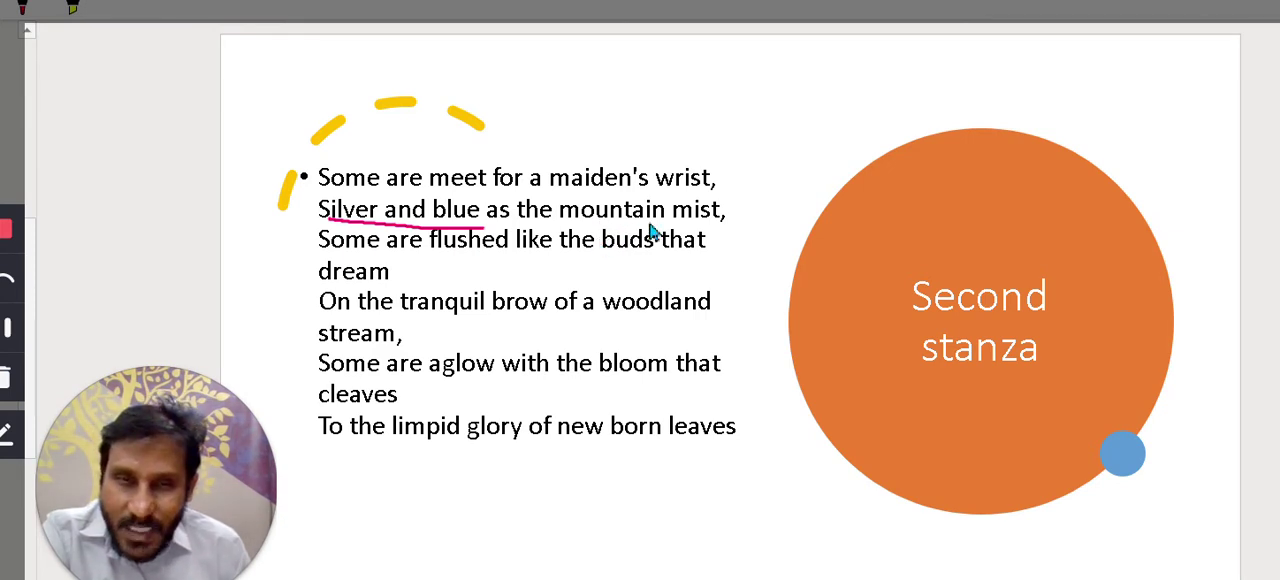
pyautogui.moveTo(648, 223); pyautogui.dragTo(708, 222)
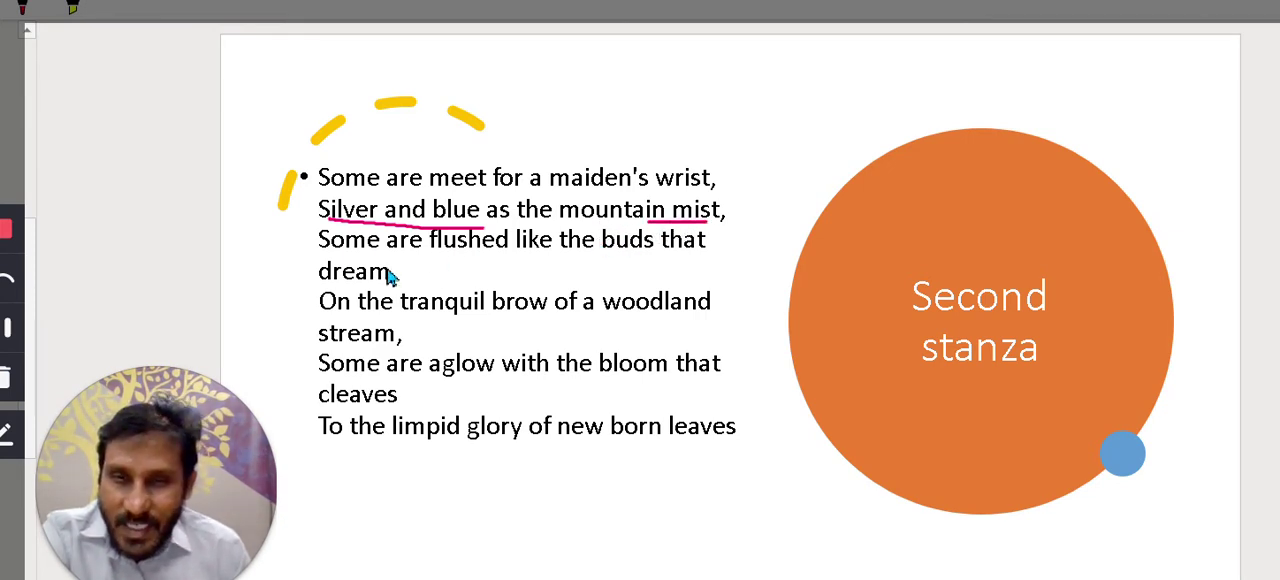
pyautogui.moveTo(377, 261); pyautogui.dragTo(520, 262)
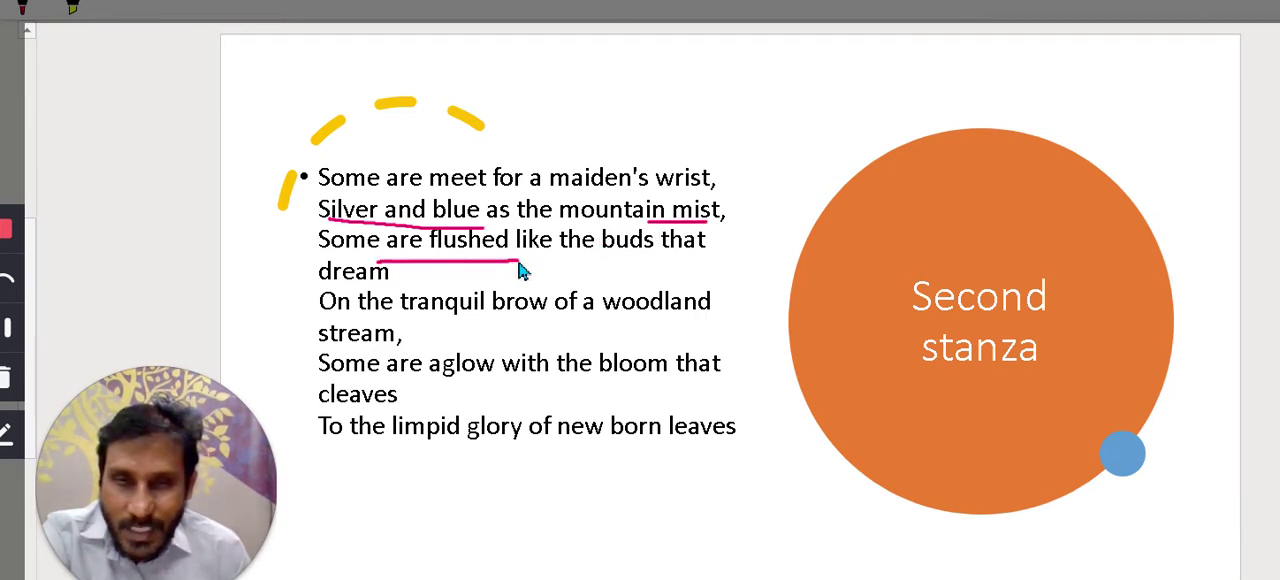
pyautogui.moveTo(601, 259); pyautogui.dragTo(640, 259)
pyautogui.moveTo(371, 281); pyautogui.dragTo(397, 282)
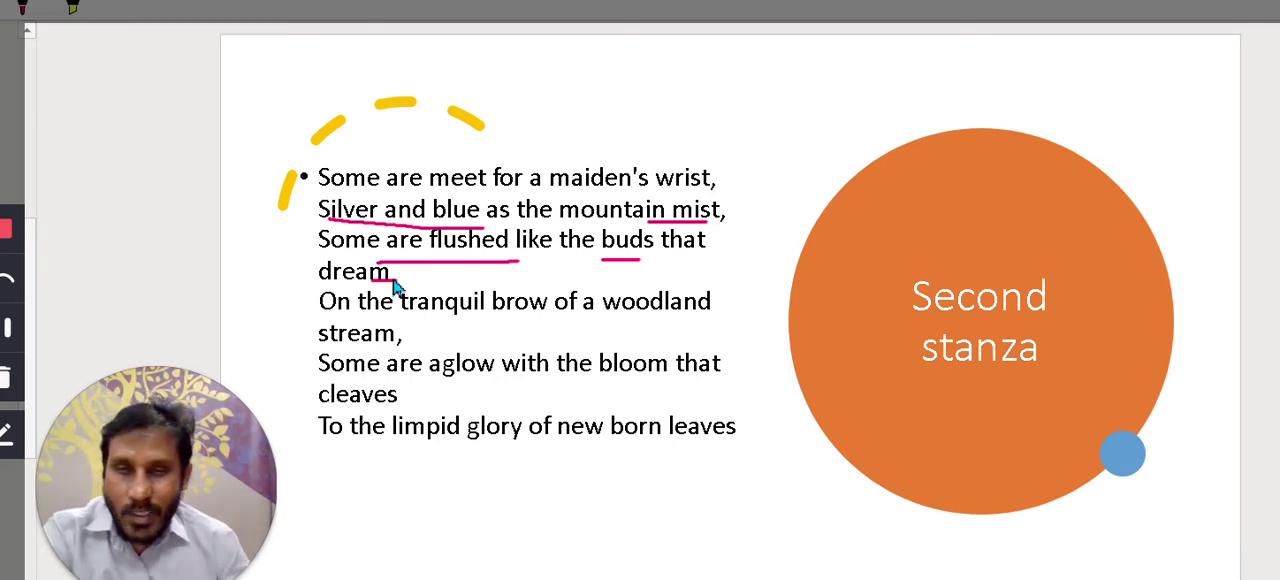
# - Underline 'tranquil brow', 'cleaves' and 'limpid glory of new born leaves', then advance to 'Third stanza'
pyautogui.moveTo(408, 322); pyautogui.dragTo(553, 321)
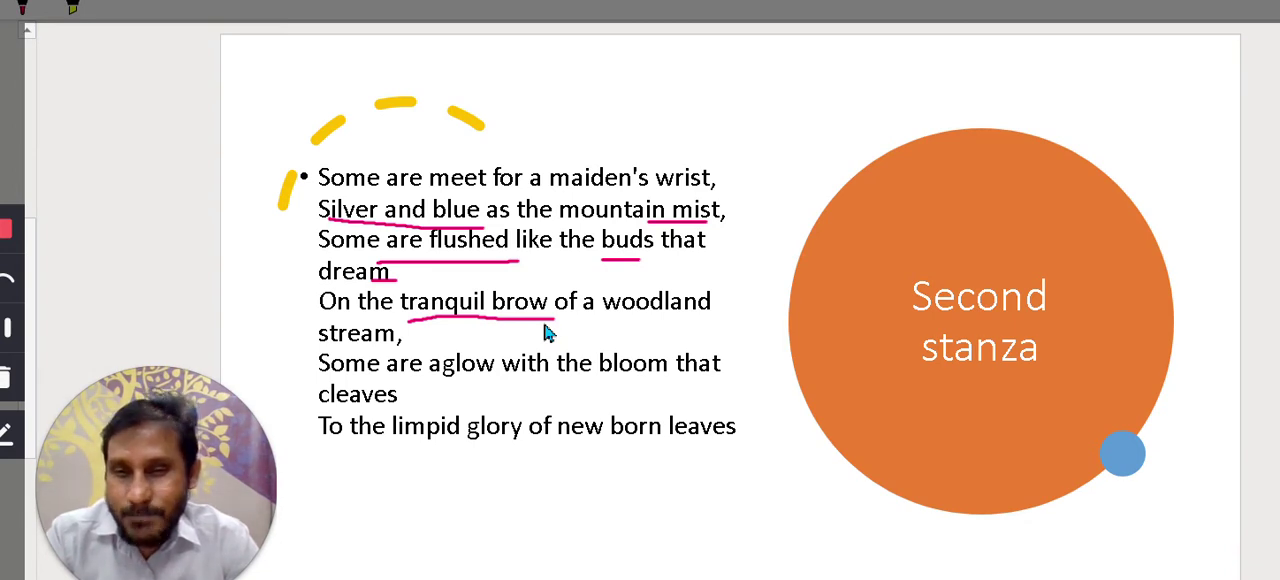
pyautogui.moveTo(343, 408); pyautogui.dragTo(398, 409)
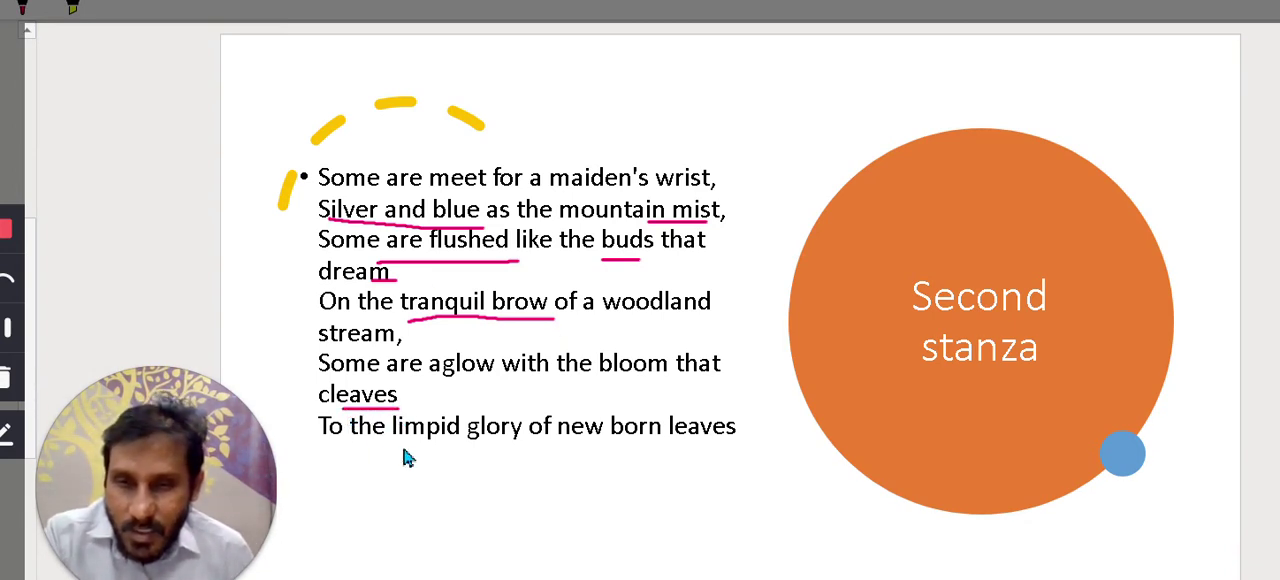
pyautogui.moveTo(403, 448); pyautogui.dragTo(633, 449)
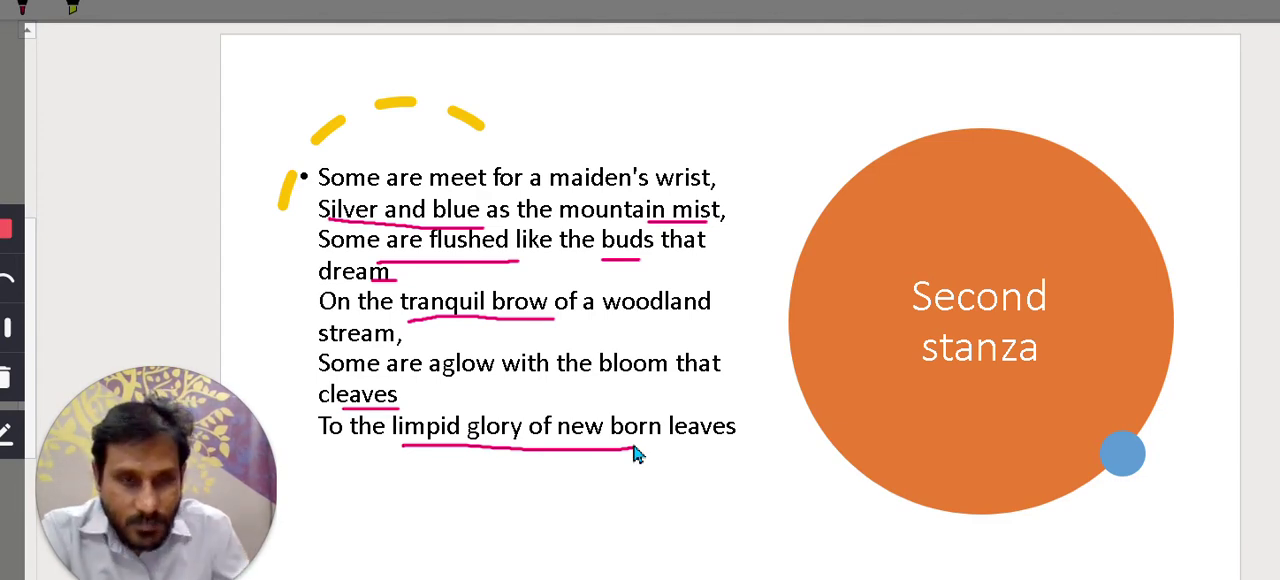
pyautogui.press('Right')
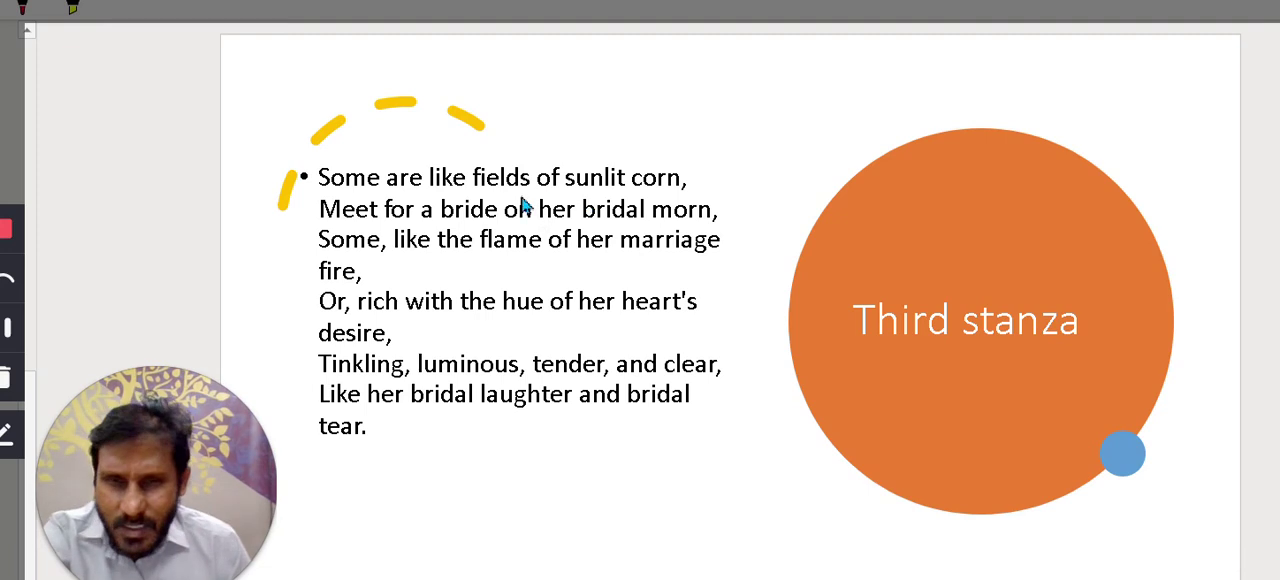
# - Underline 'like fields of sunlit corn', 'like the flame of her marriage fire' and 'rich with the hue of her'
pyautogui.moveTo(498, 197); pyautogui.dragTo(680, 196)
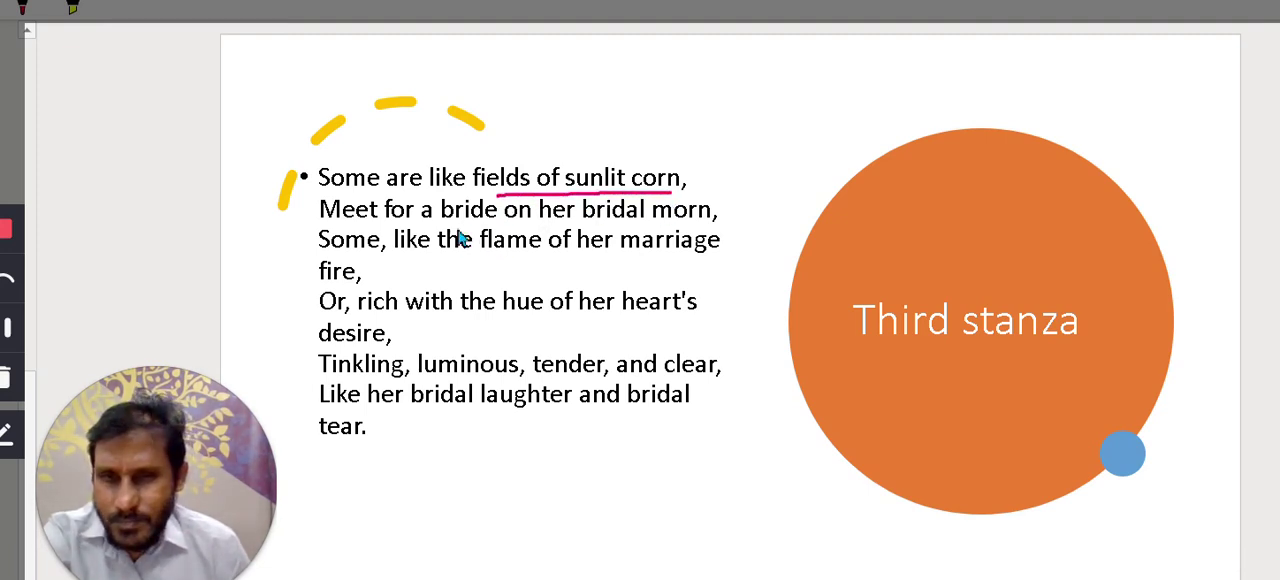
pyautogui.moveTo(431, 188); pyautogui.dragTo(470, 189)
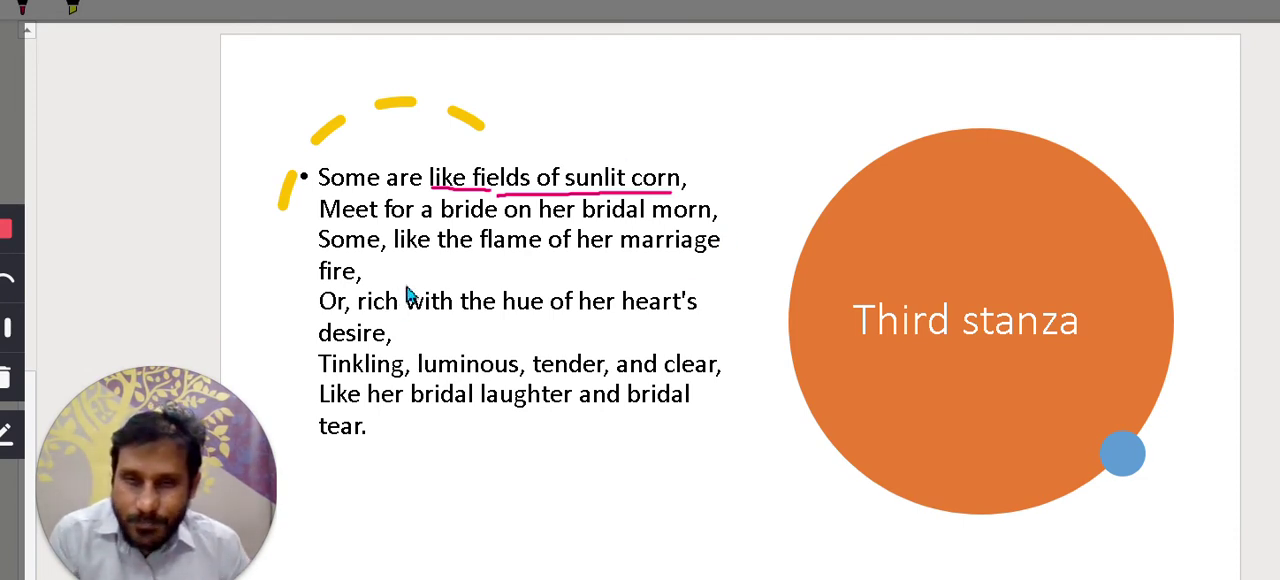
pyautogui.moveTo(417, 268); pyautogui.dragTo(673, 268)
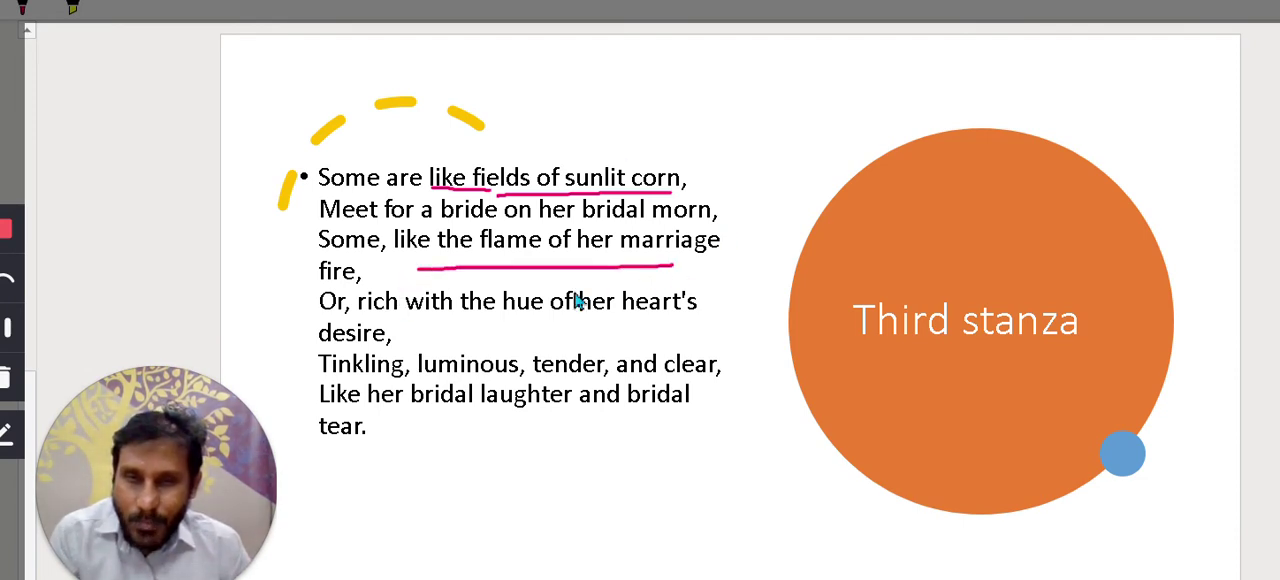
pyautogui.moveTo(320, 281); pyautogui.dragTo(369, 283)
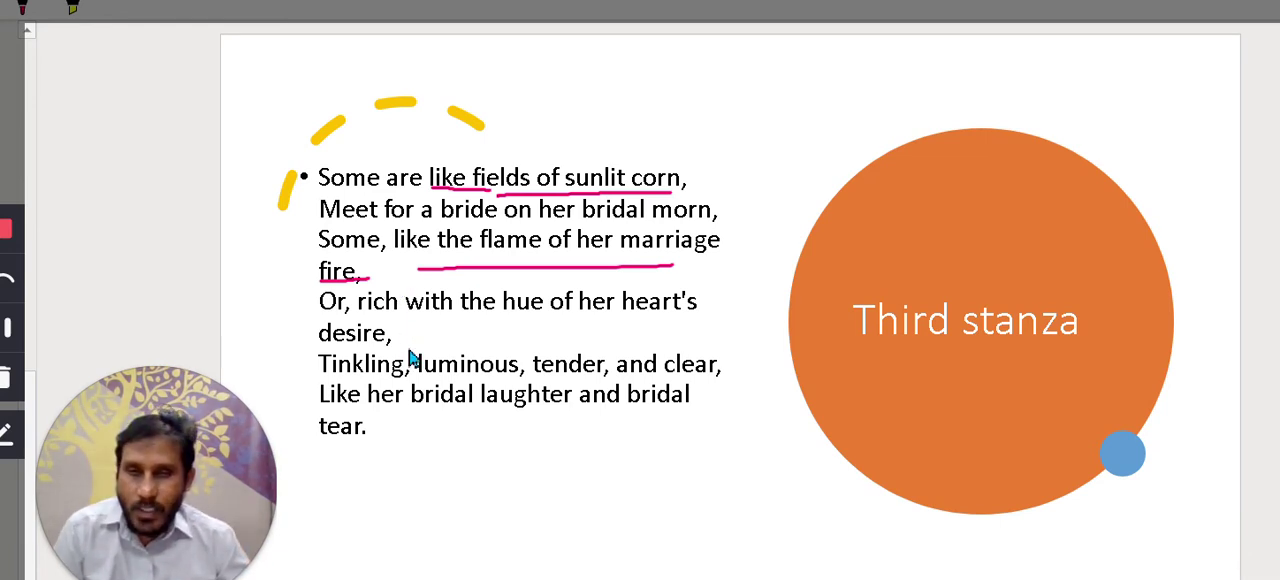
pyautogui.moveTo(395, 326); pyautogui.dragTo(606, 325)
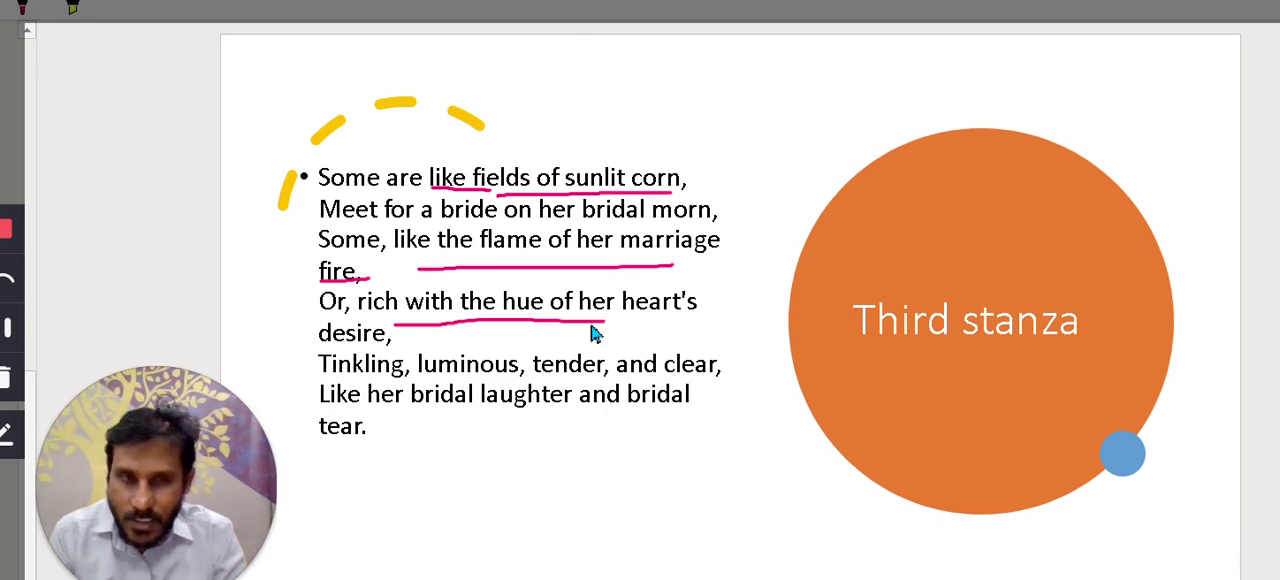
# - Advance to 'Fourth stanza' and underline 'purple', 'gold flecked grey' and 'has blest' in pink
pyautogui.press('Right')
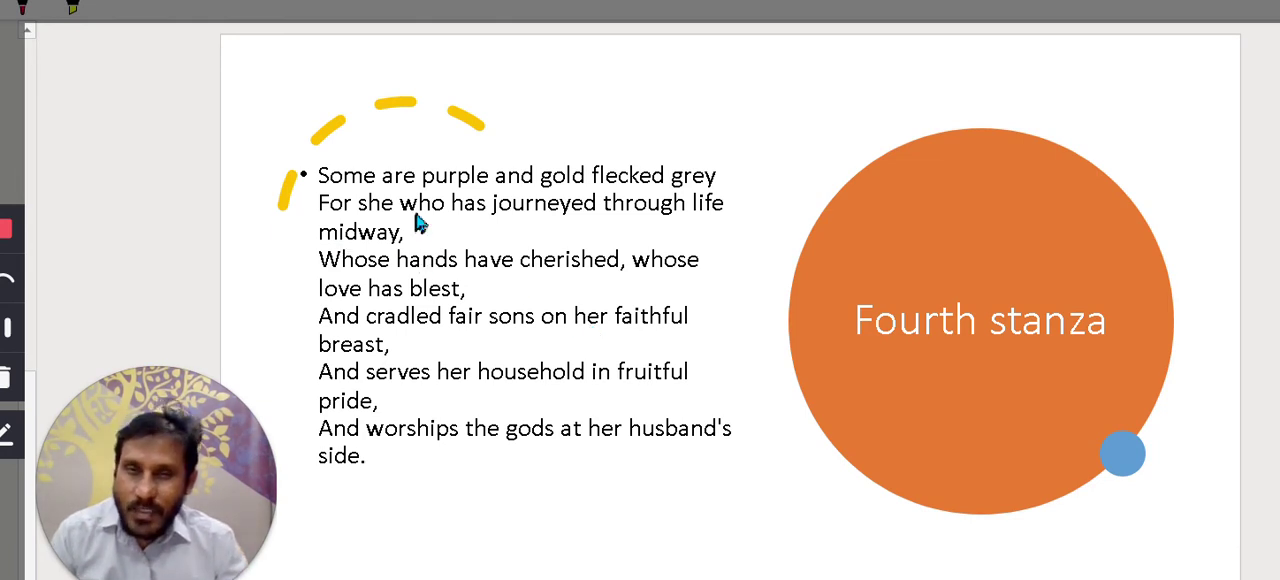
pyautogui.moveTo(432, 188); pyautogui.dragTo(476, 188)
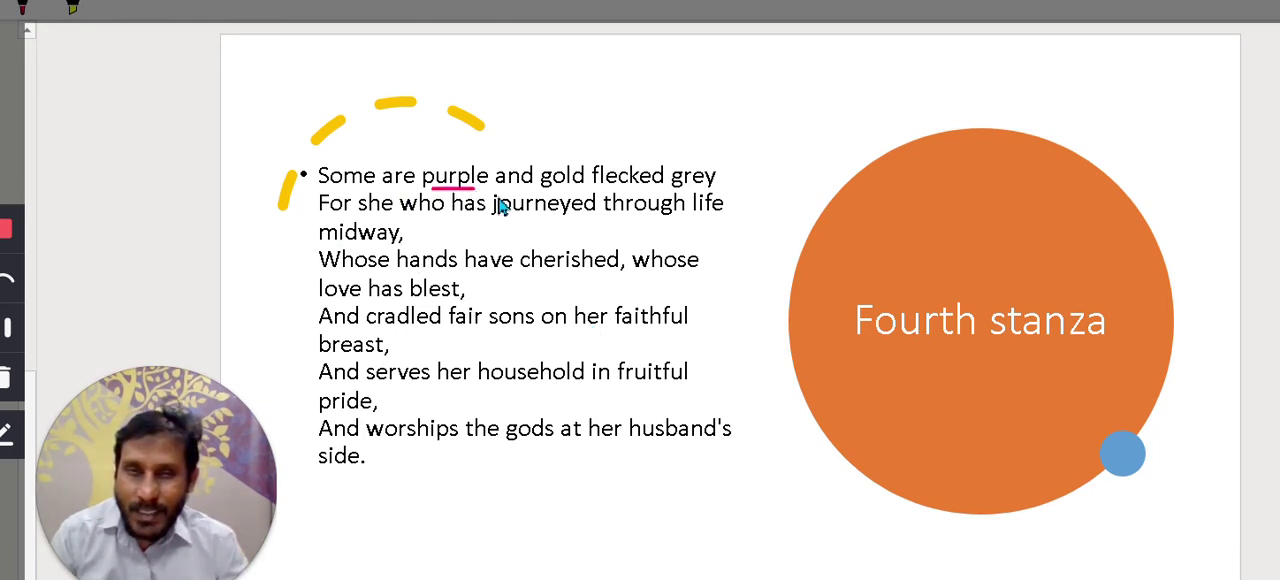
pyautogui.moveTo(557, 189); pyautogui.dragTo(711, 192)
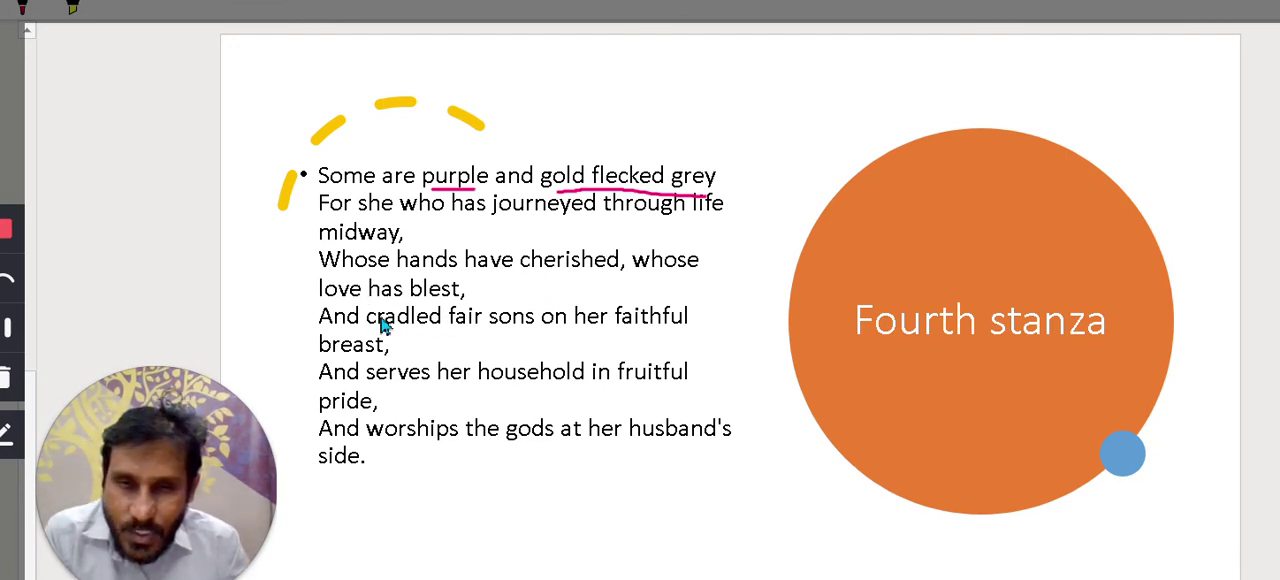
pyautogui.moveTo(358, 298); pyautogui.dragTo(470, 297)
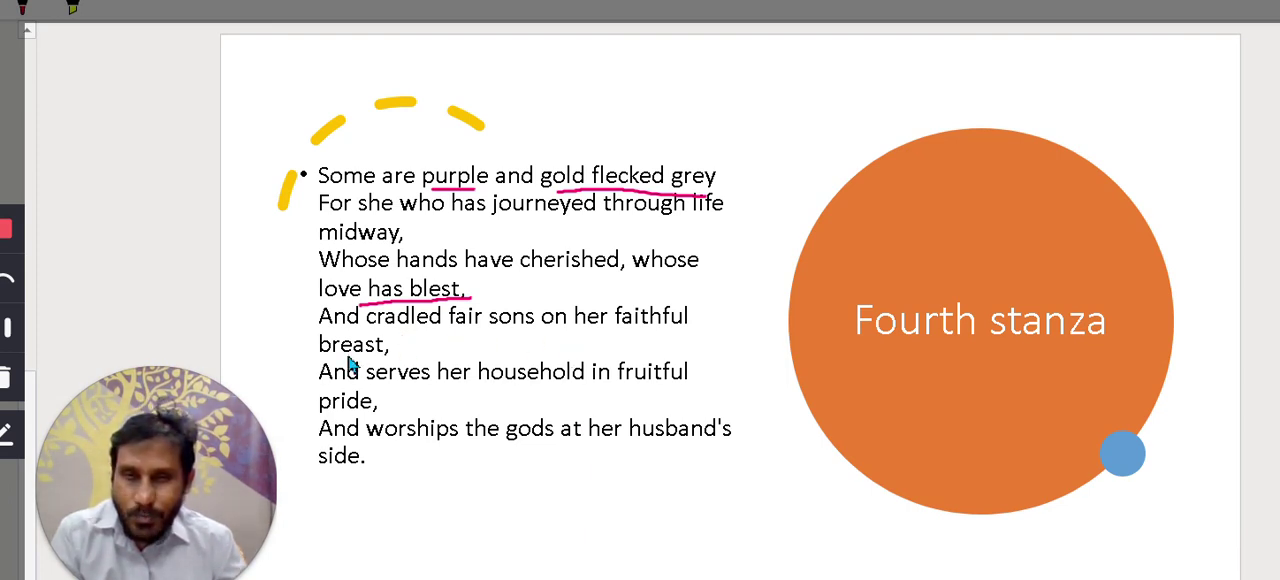
# - Underline 'breast', 'pride' and 'worships the gods', then advance to the 'Meanings' slide
pyautogui.moveTo(349, 361); pyautogui.dragTo(397, 360)
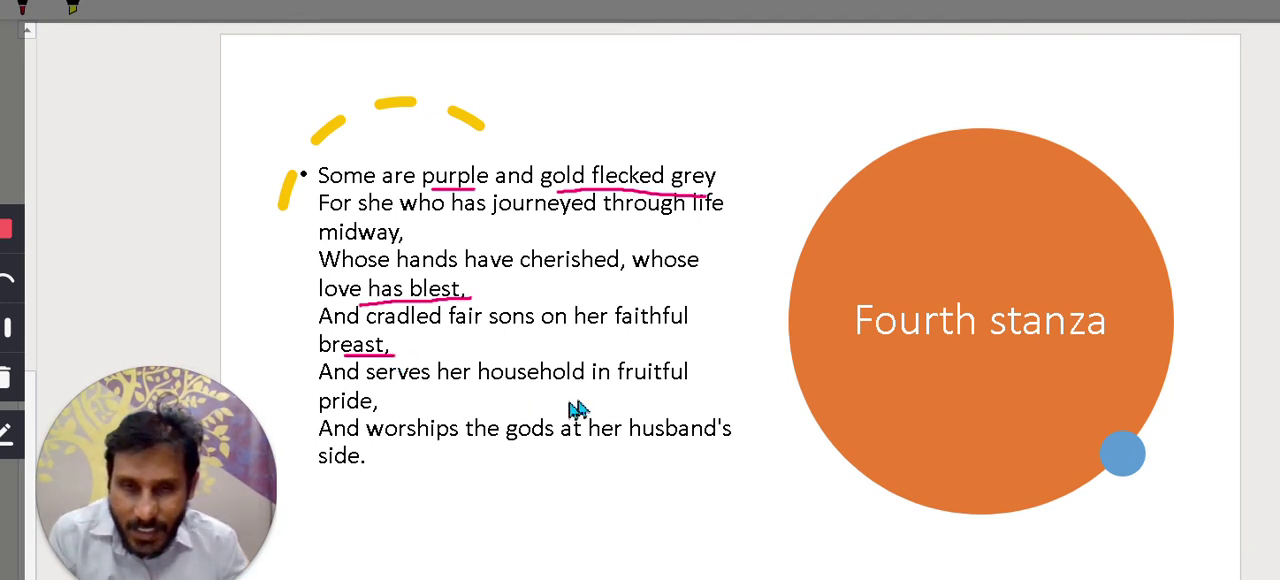
pyautogui.moveTo(332, 409); pyautogui.dragTo(390, 410)
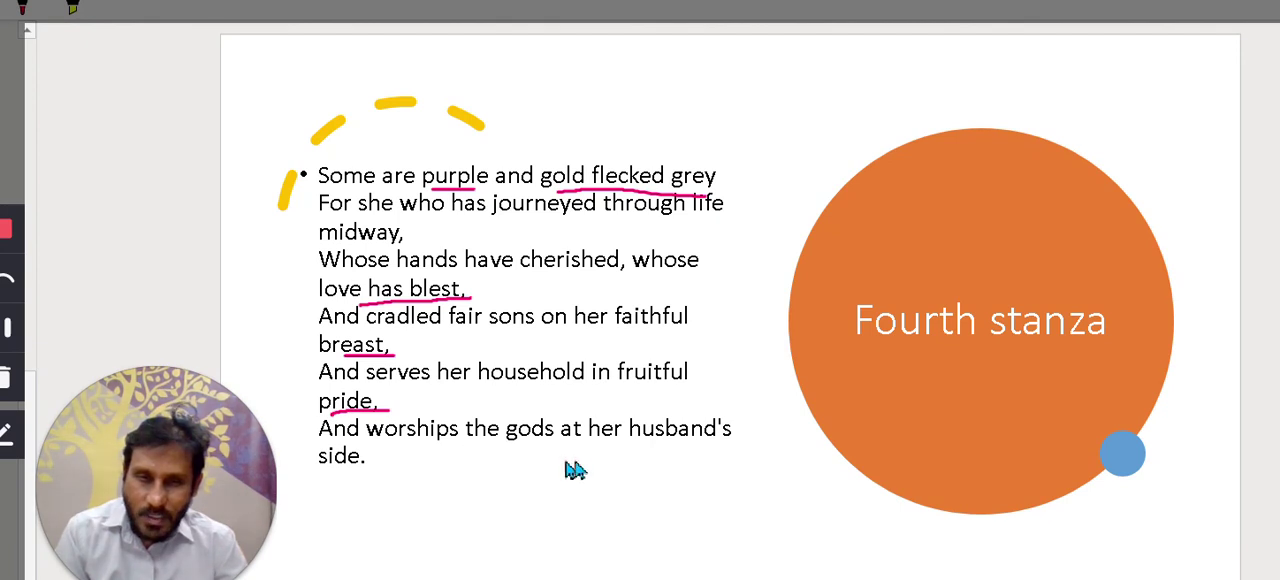
pyautogui.moveTo(409, 450); pyautogui.dragTo(534, 450)
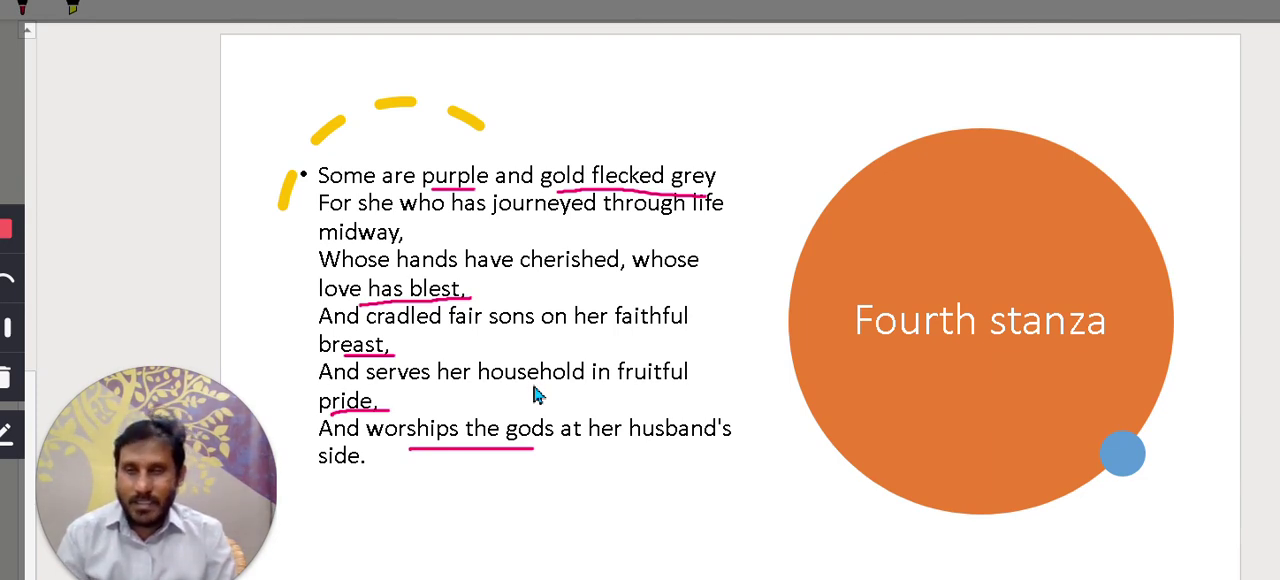
pyautogui.press('Right')
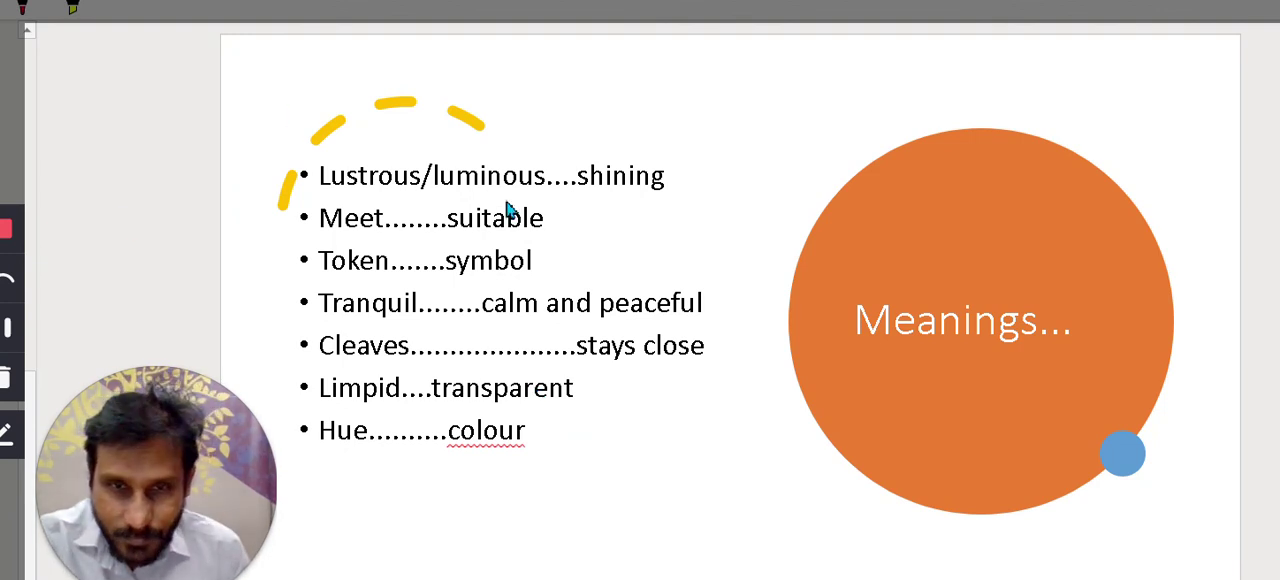
# - Underline 'shining', 'Meet', 'suitable' and 'Token', and mark 'symbol' with a stroke
pyautogui.moveTo(580, 197); pyautogui.dragTo(651, 198)
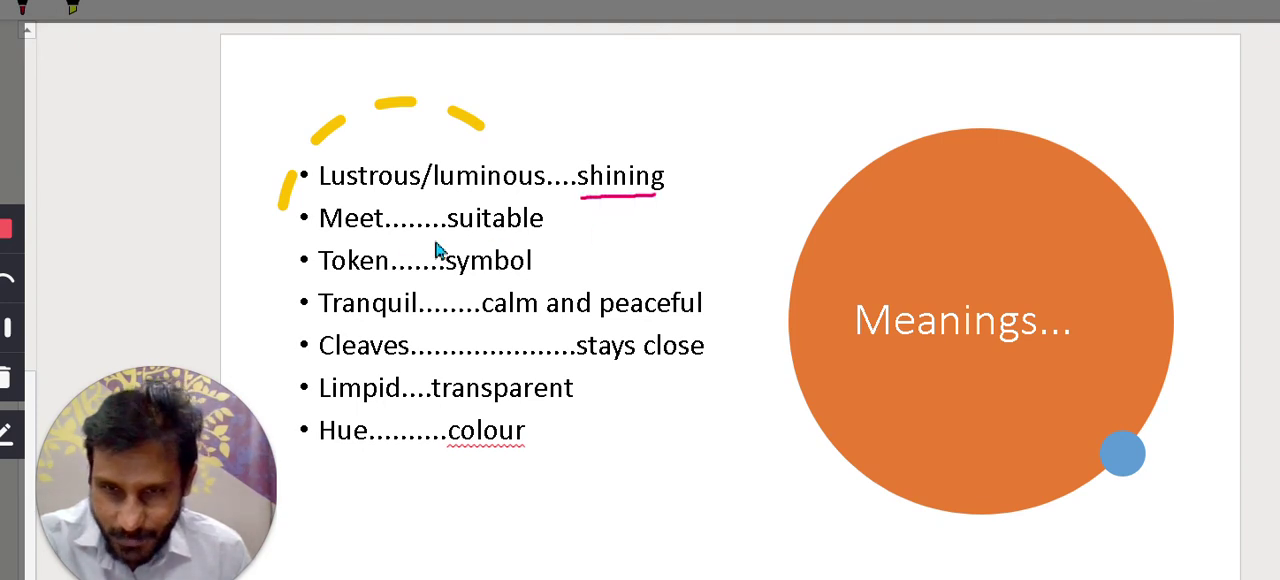
pyautogui.moveTo(322, 233); pyautogui.dragTo(382, 233)
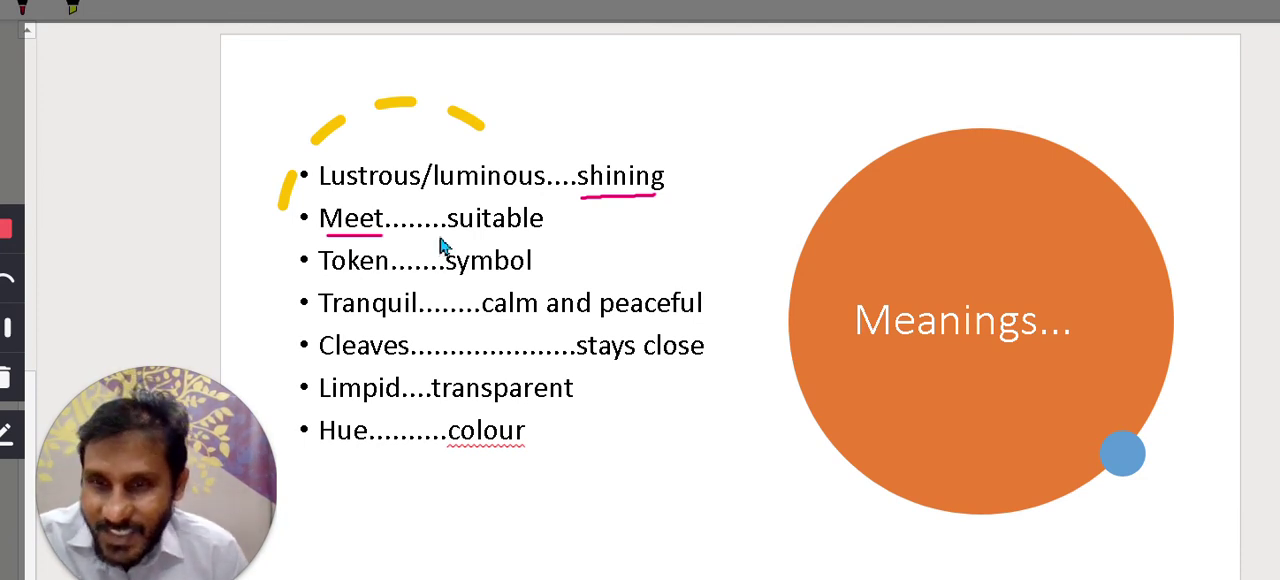
pyautogui.moveTo(462, 236); pyautogui.dragTo(542, 237)
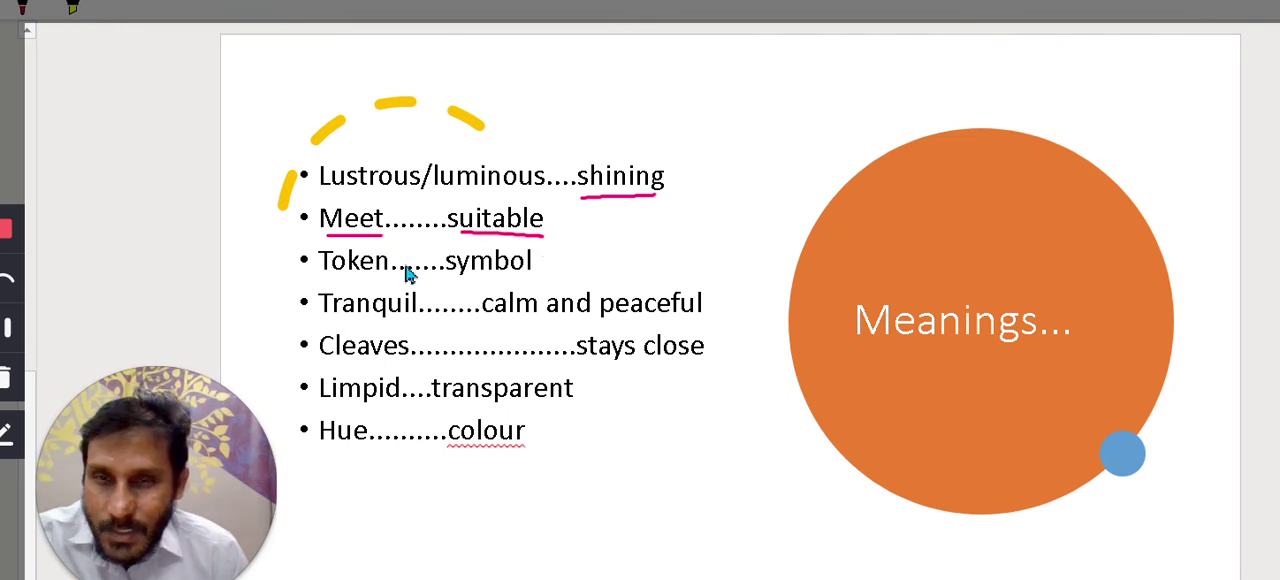
pyautogui.moveTo(334, 273); pyautogui.dragTo(400, 271)
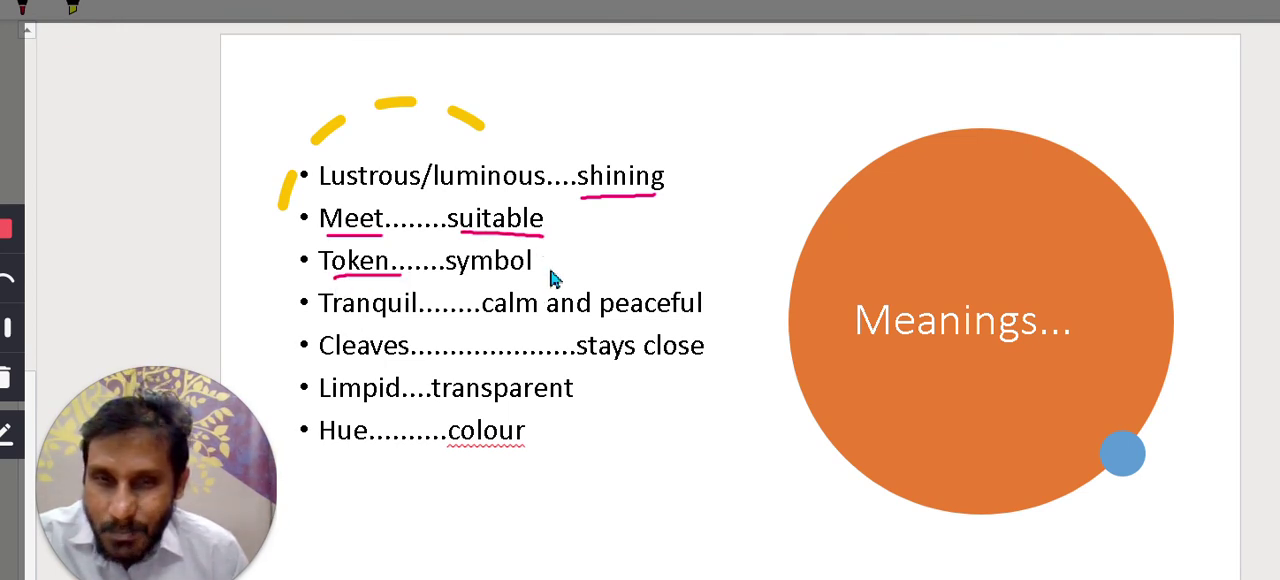
pyautogui.moveTo(535, 270); pyautogui.dragTo(617, 251)
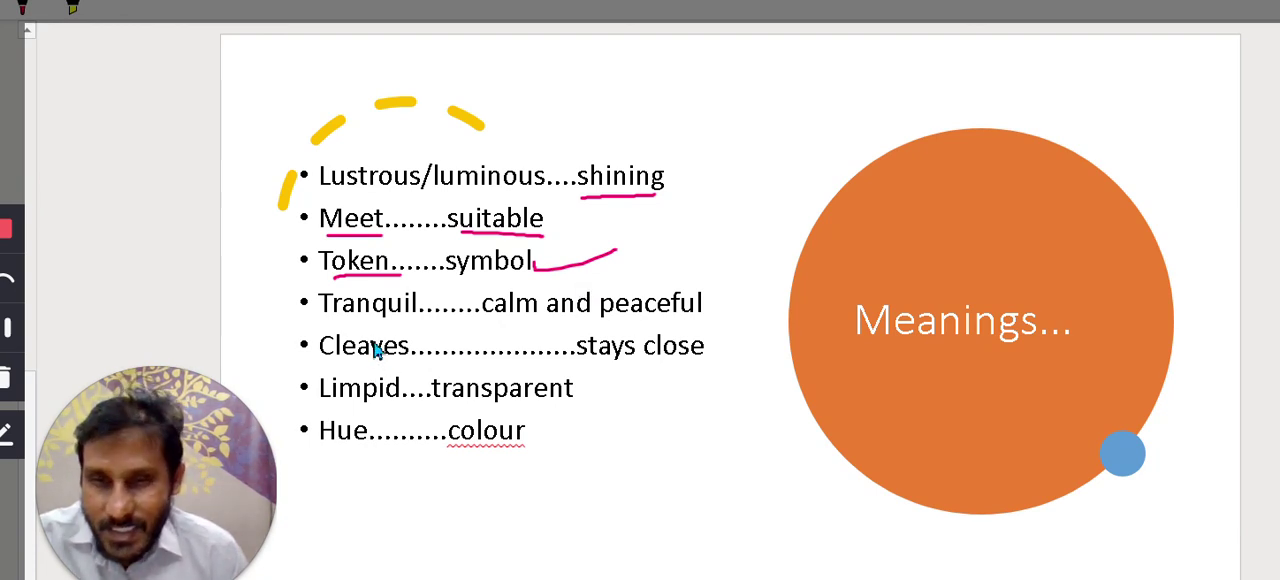
# - Underline 'Tranquil', 'Cleaves' and 'transparent', and tick 'colour'
pyautogui.moveTo(340, 323)
pyautogui.mouseDown()
pyautogui.moveTo(658, 343)
pyautogui.moveTo(703, 311)
pyautogui.mouseUp()
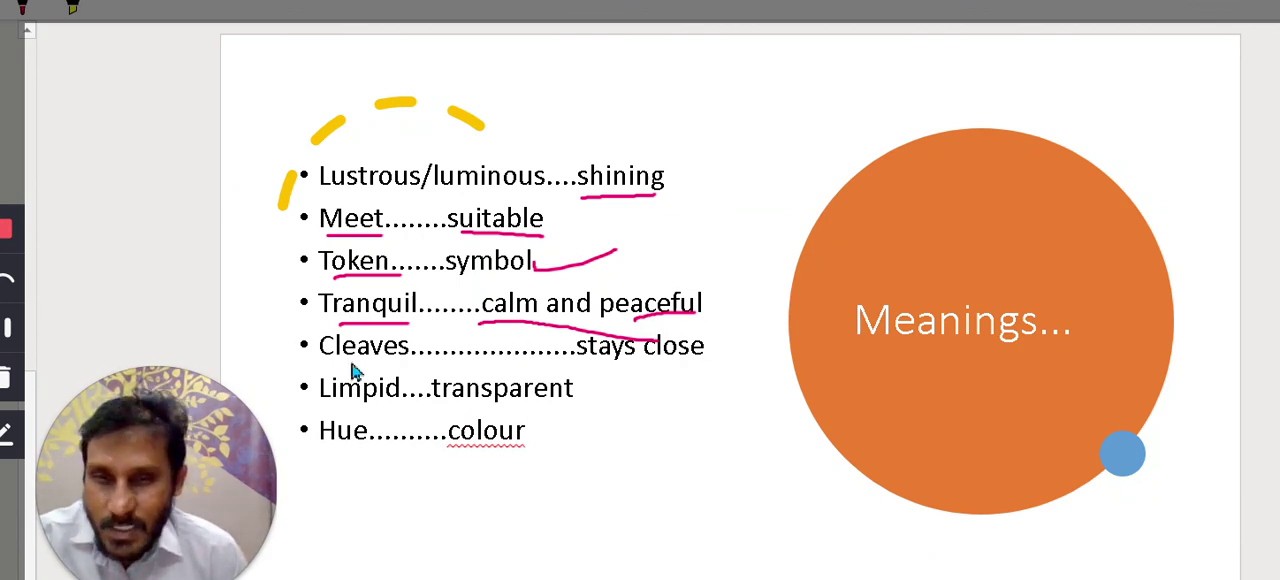
pyautogui.moveTo(350, 362); pyautogui.dragTo(405, 368)
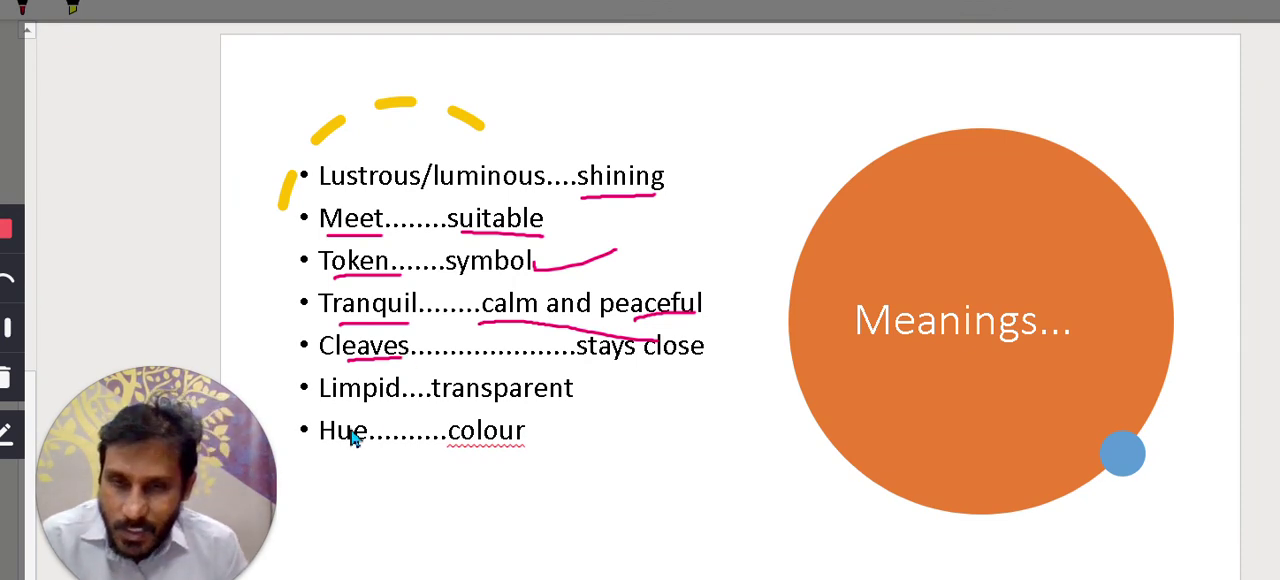
pyautogui.moveTo(458, 410); pyautogui.dragTo(558, 410)
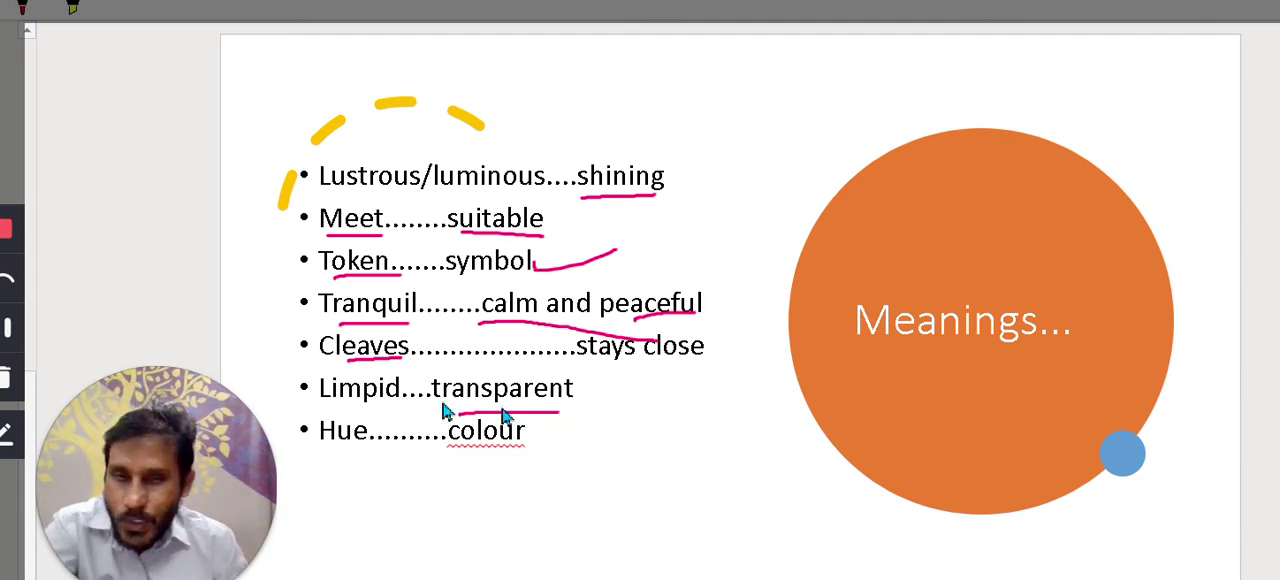
pyautogui.moveTo(535, 442); pyautogui.dragTo(571, 430)
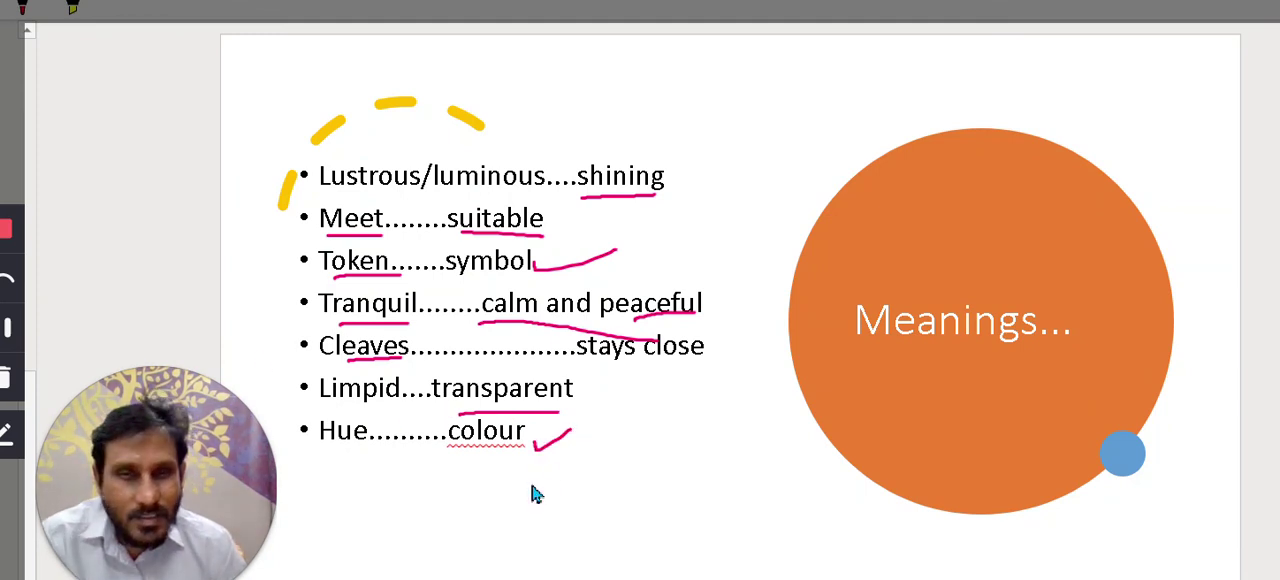